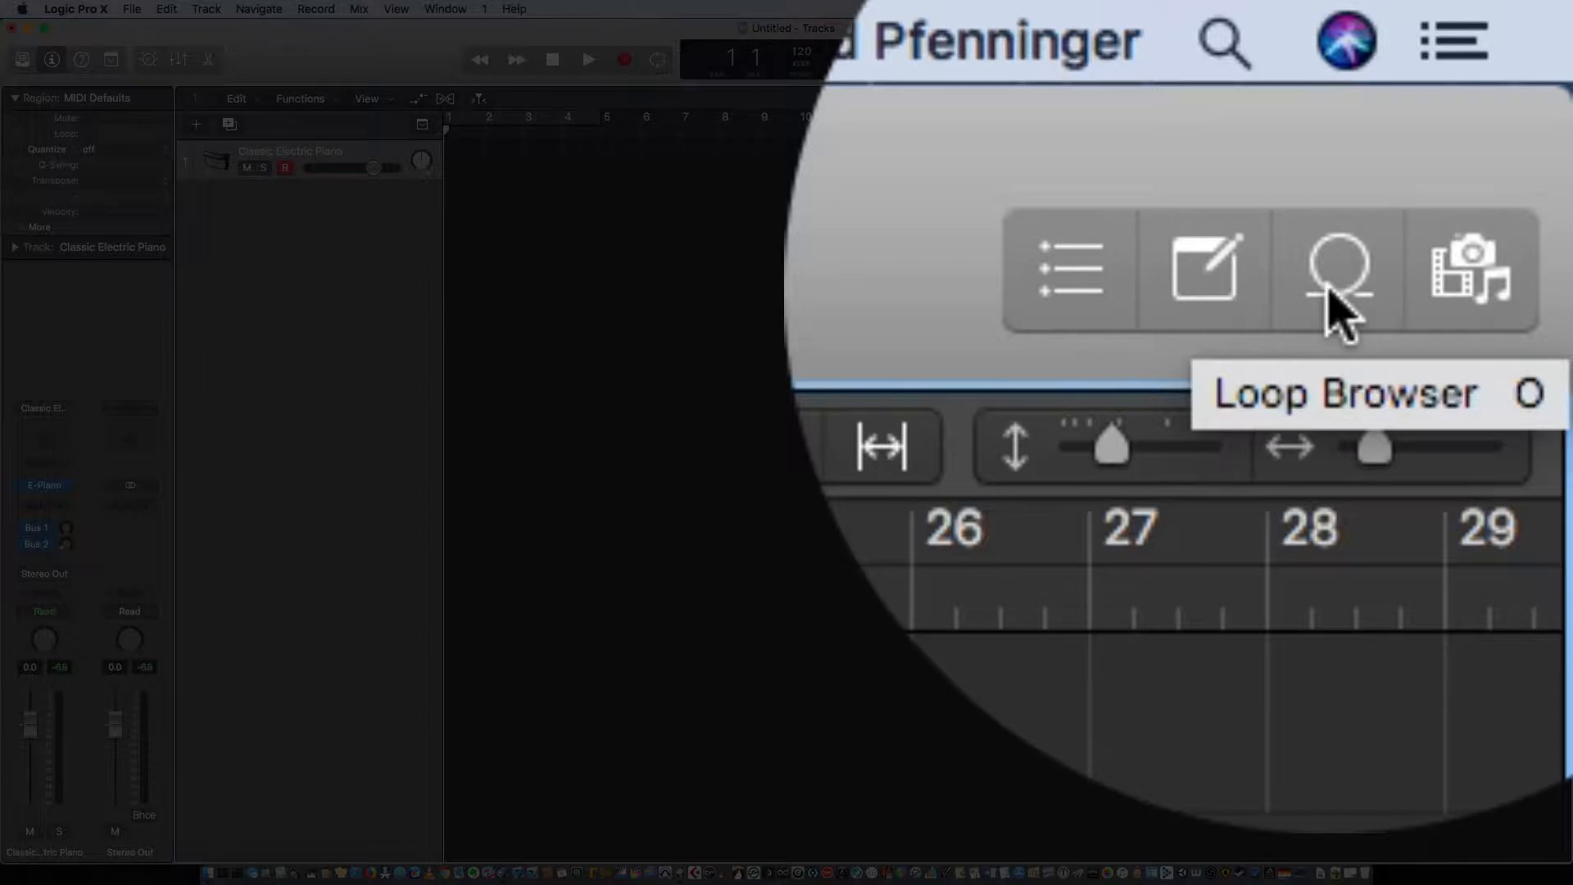
Step: Open the Loop Browser
left_click(1520, 61)
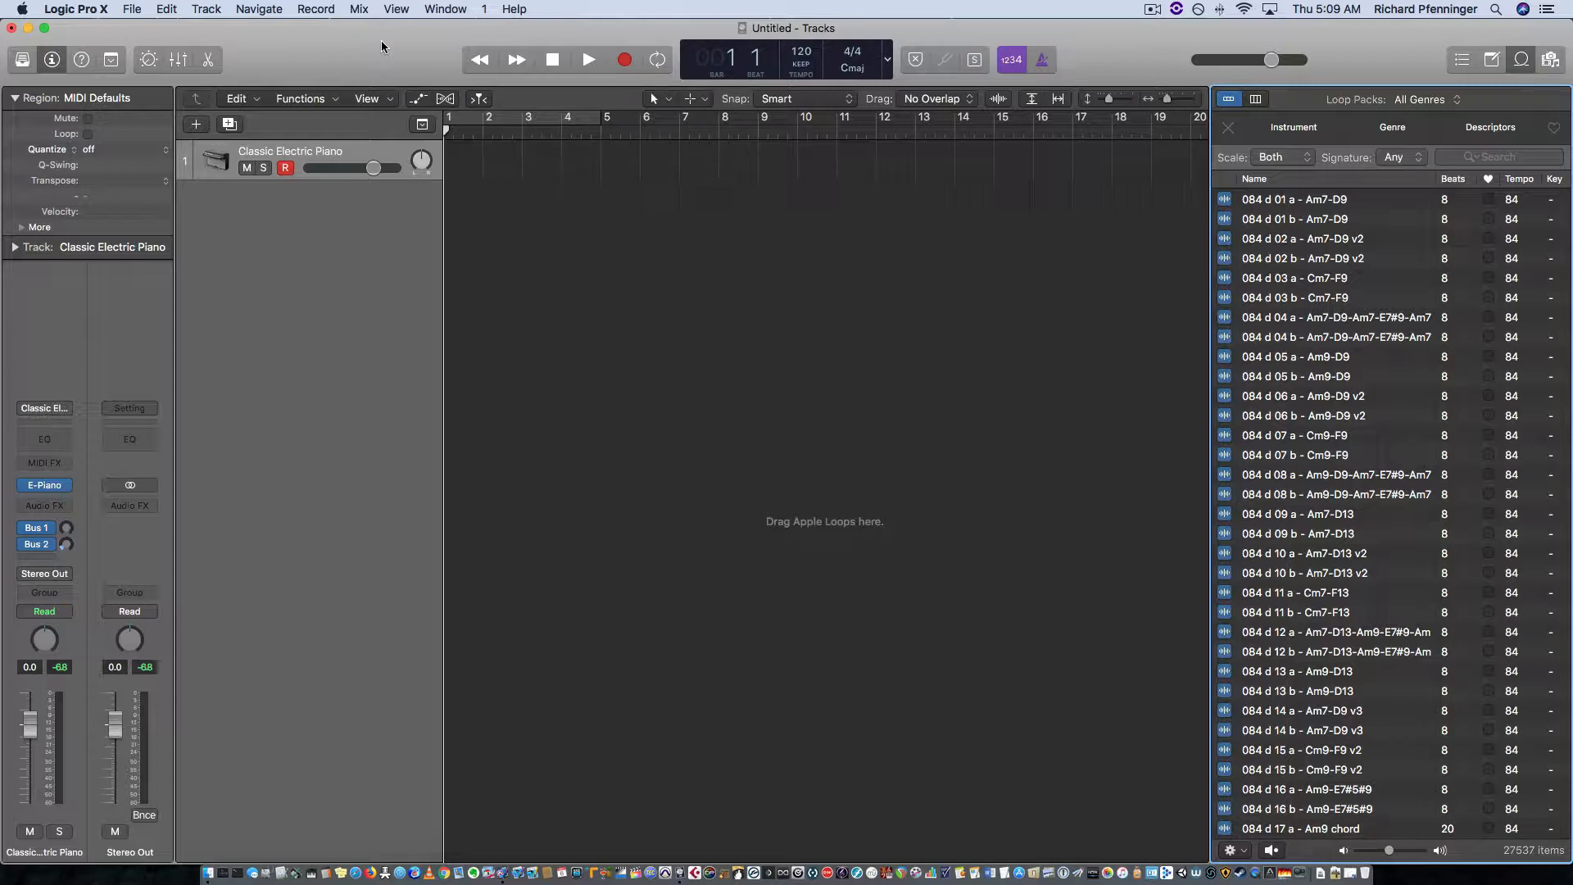
Step: Review the Sound Library options for downloading, reinstalling and managing sounds, leaving them unused
left_click(77, 9)
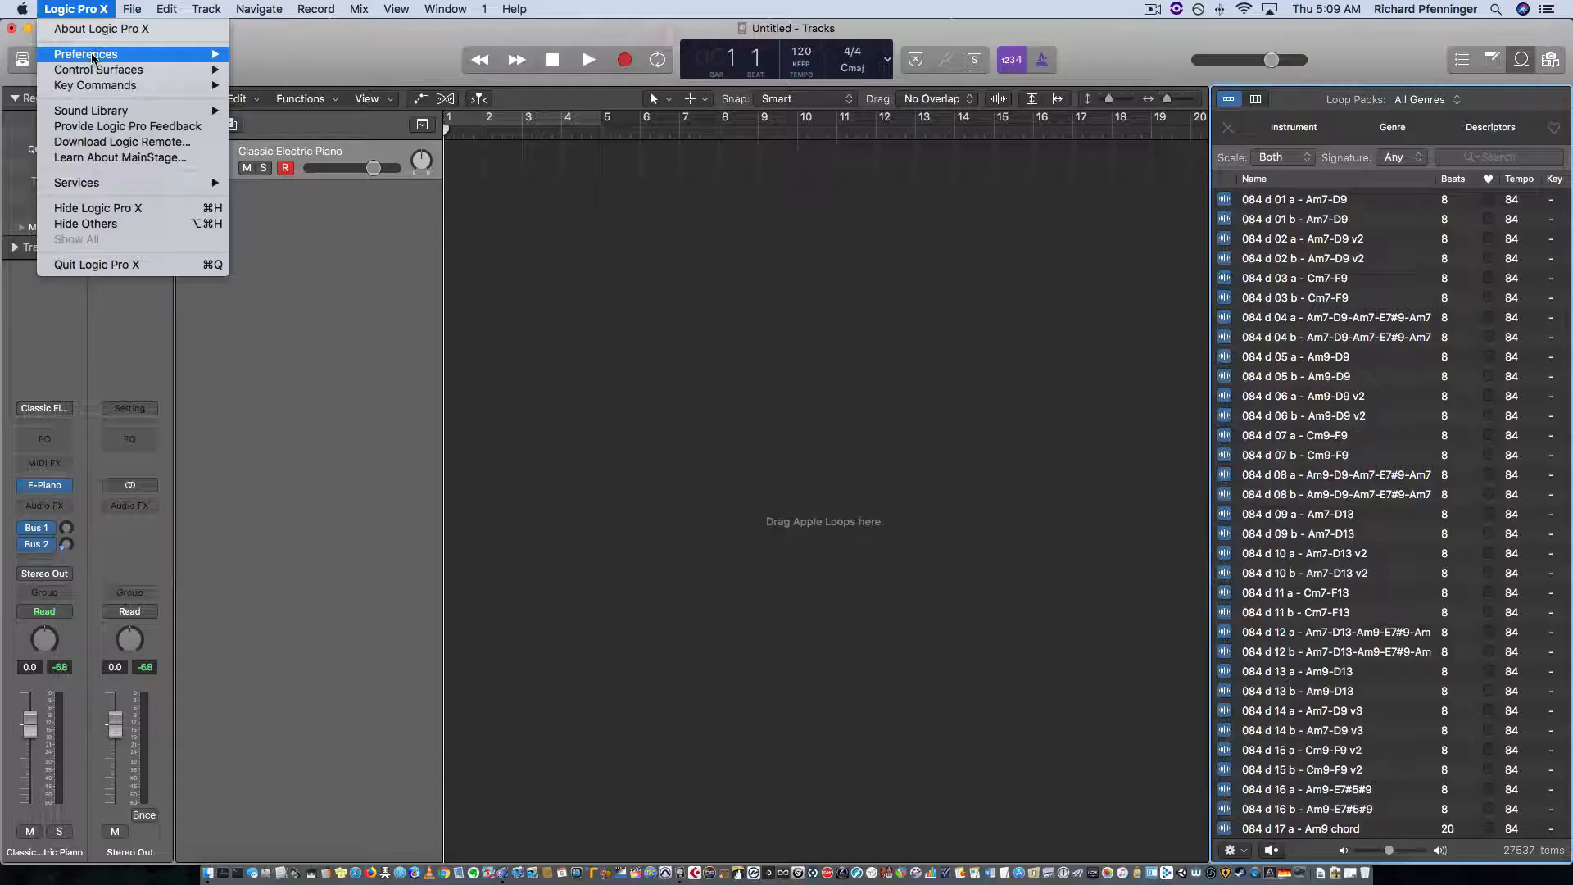
mouse_move(92, 65)
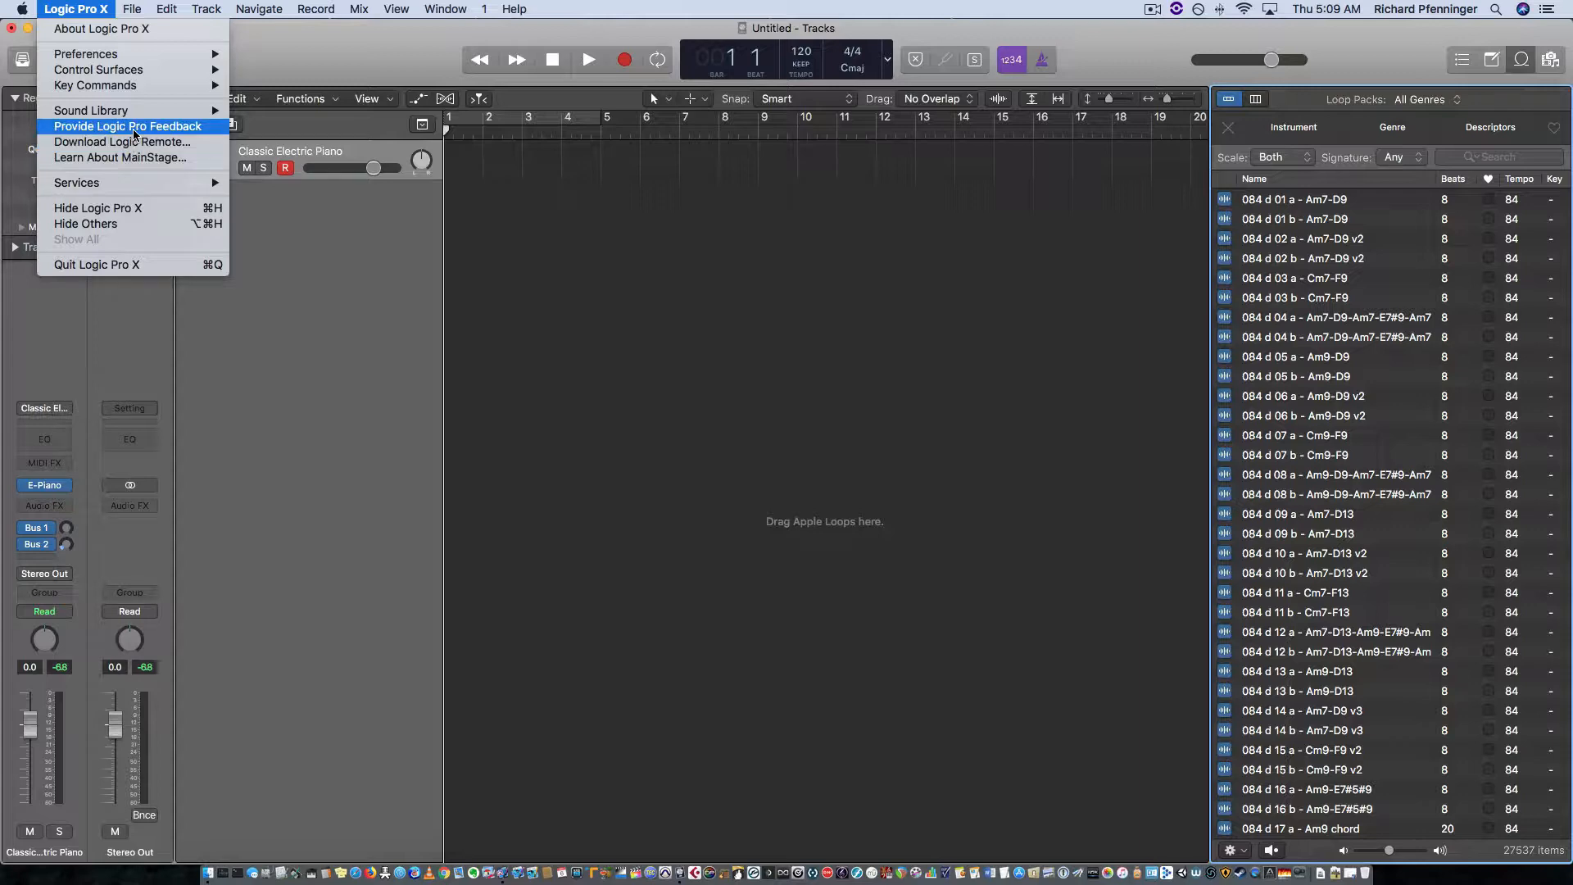
mouse_move(131, 113)
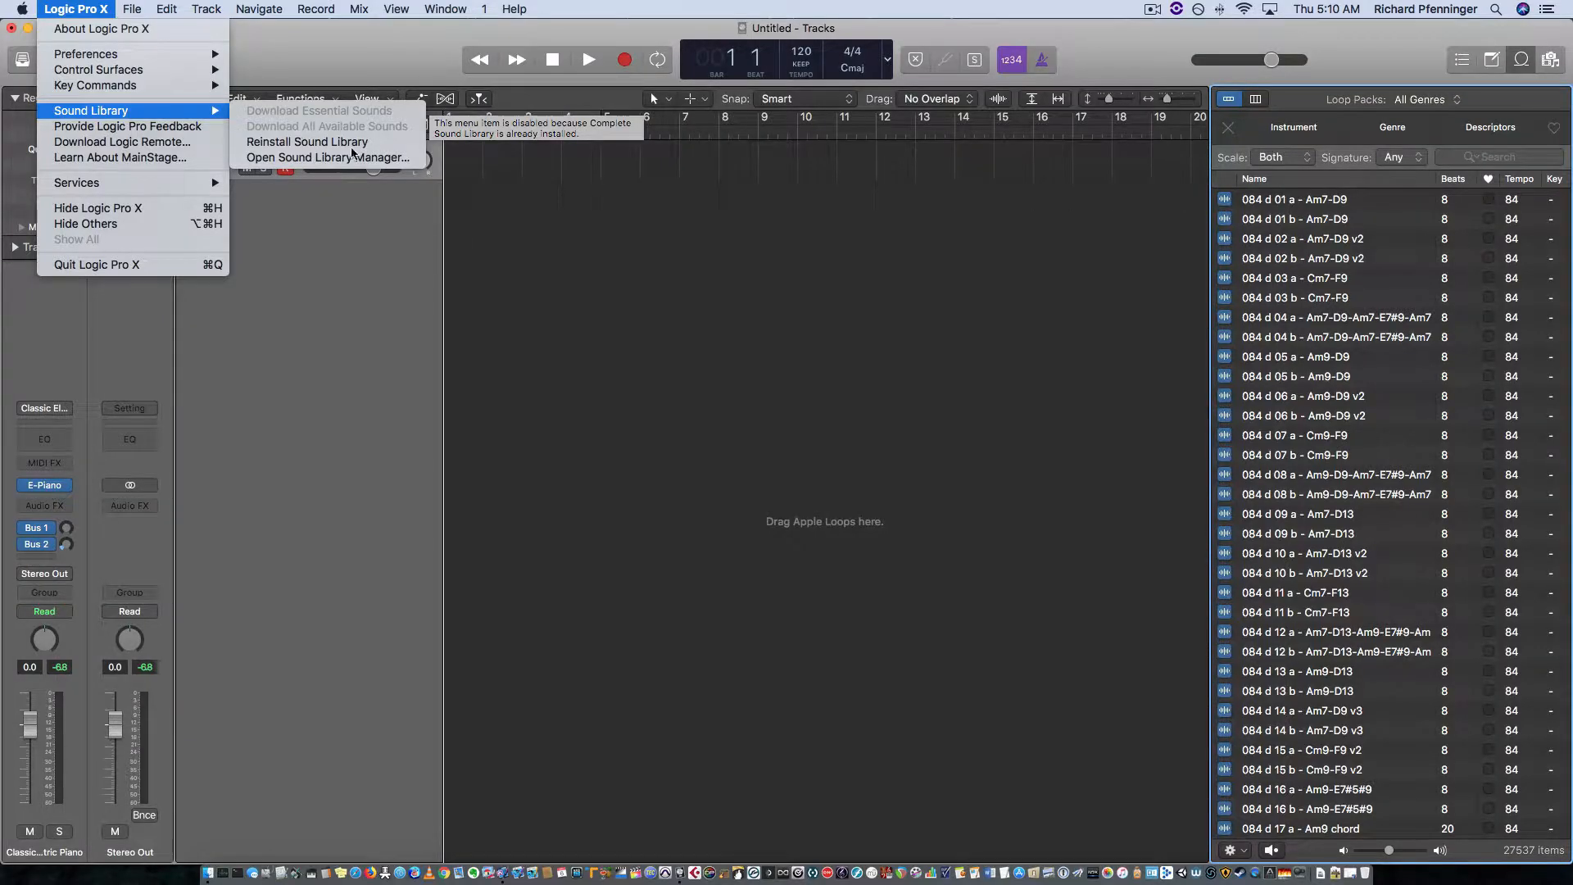
left_click(641, 288)
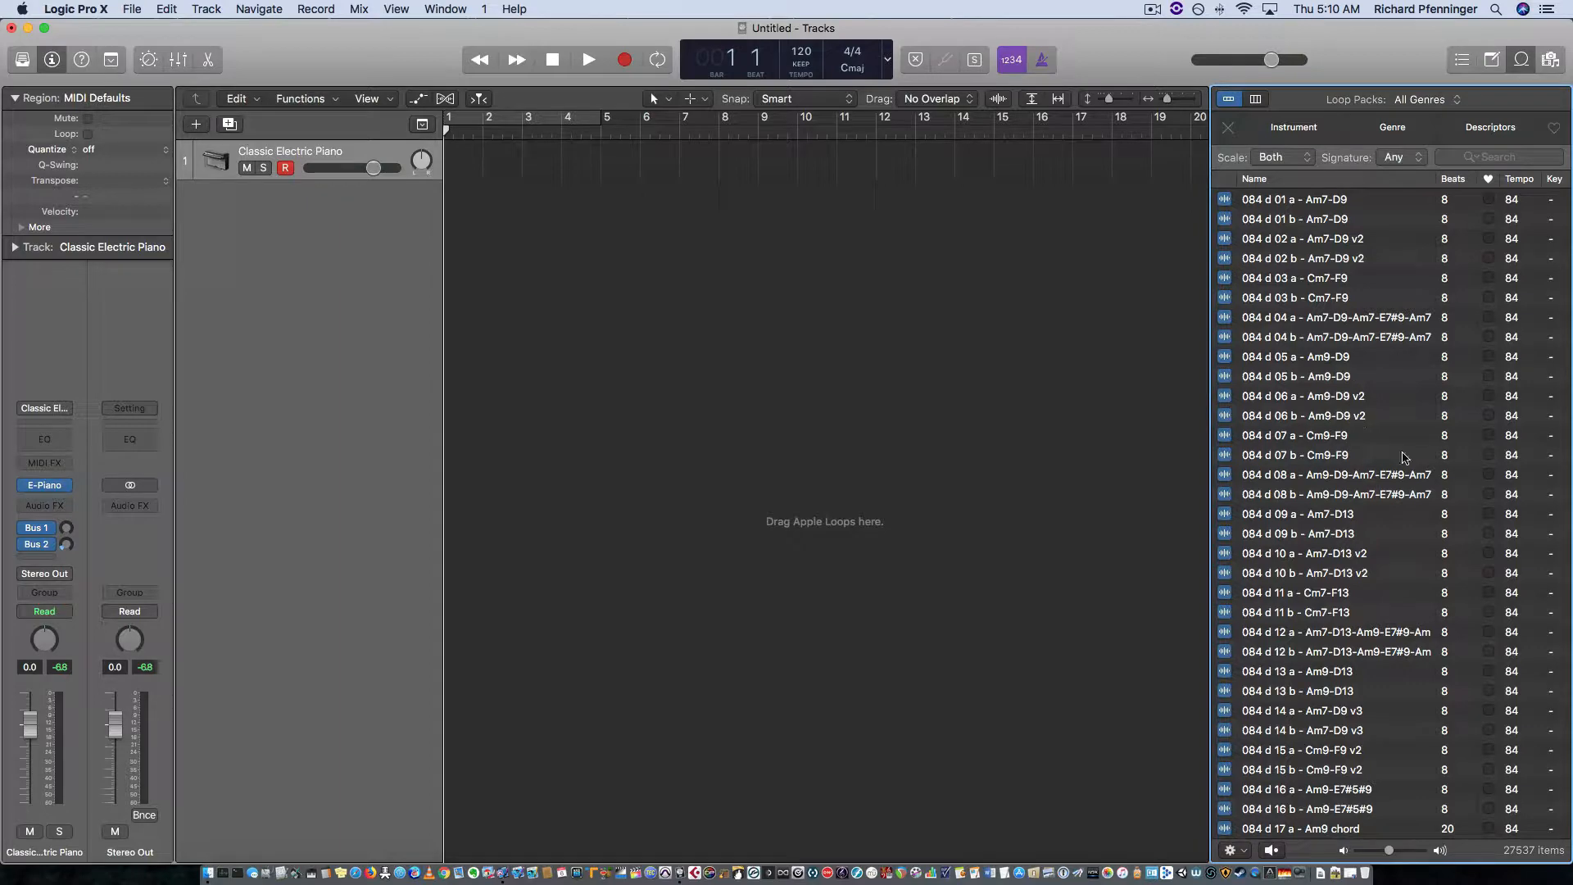
Step: Look through the unfiltered list of available loops and return to its beginning
scroll(1387, 402, "down", 20)
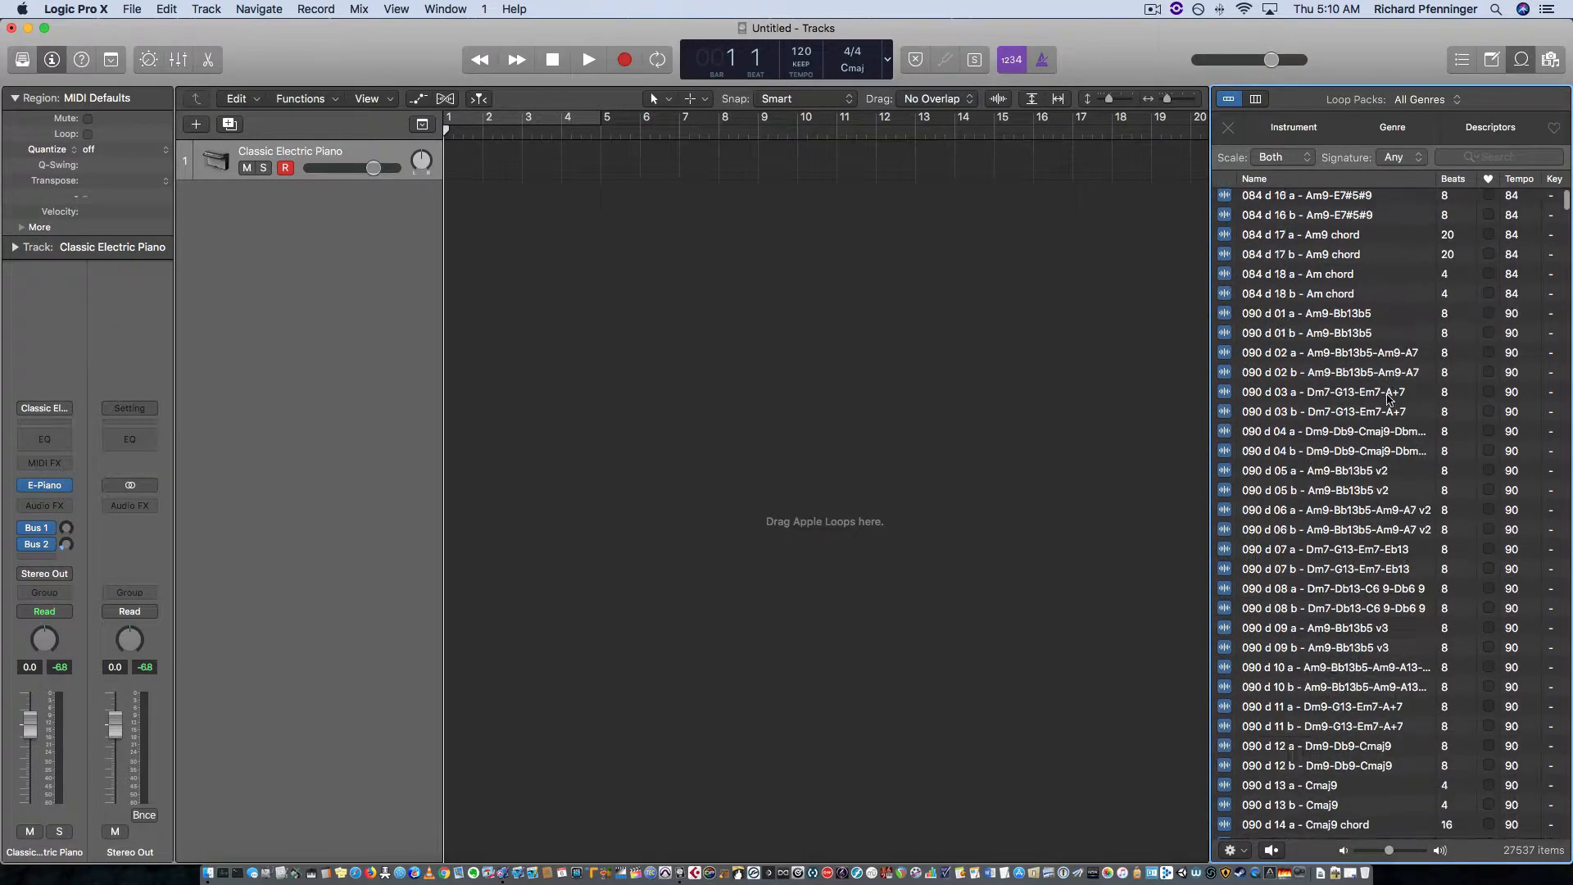
scroll(1387, 398, "down", 10)
scroll(1387, 398, "up", 20)
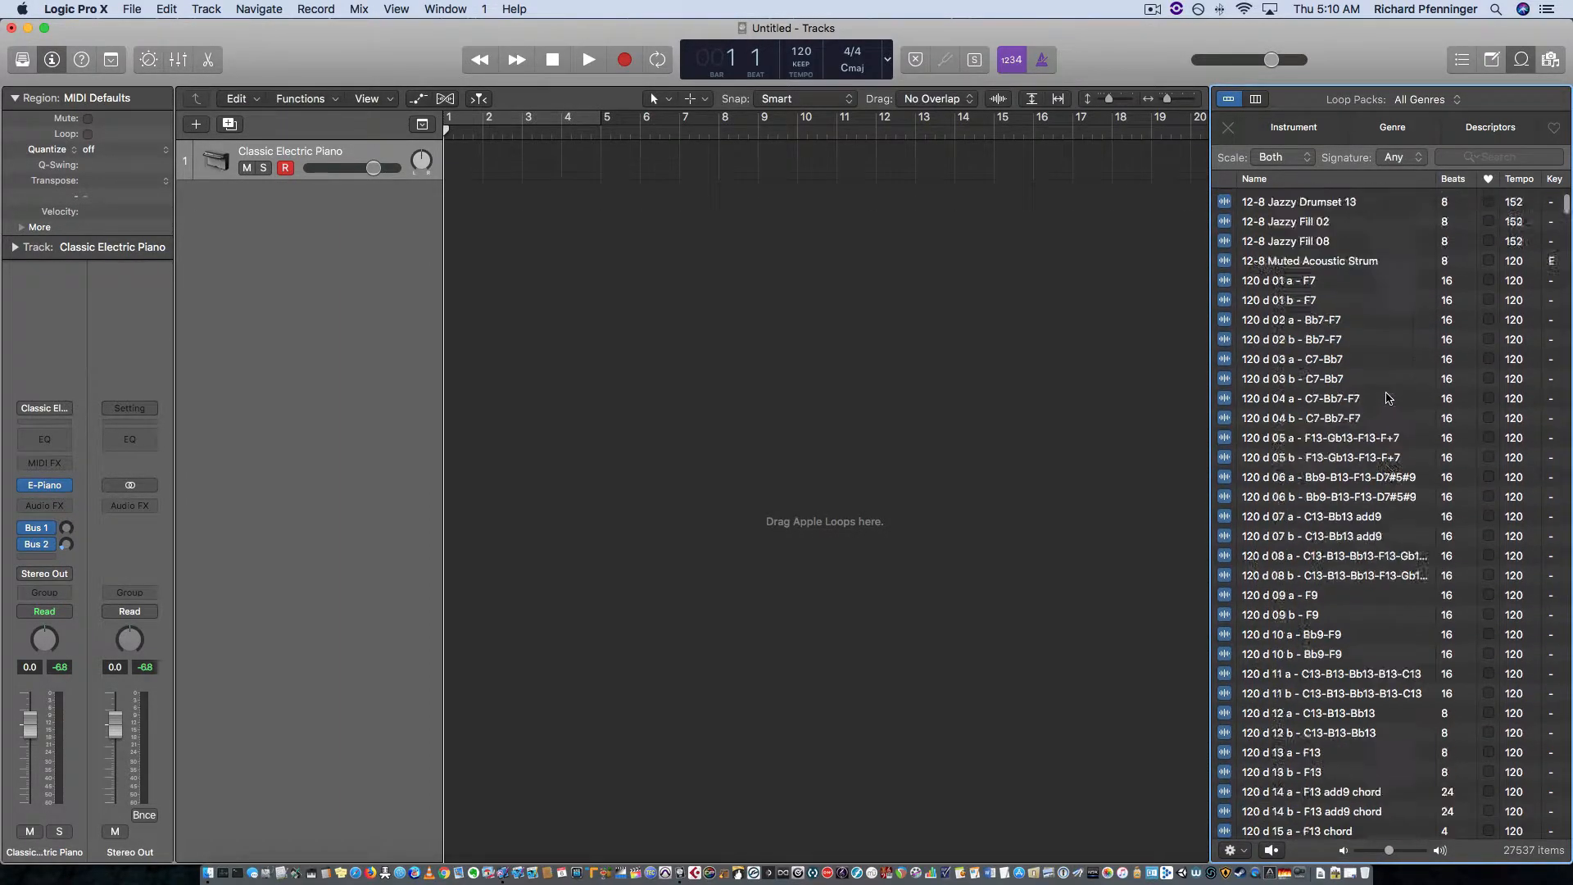
scroll(1388, 399, "up", 15)
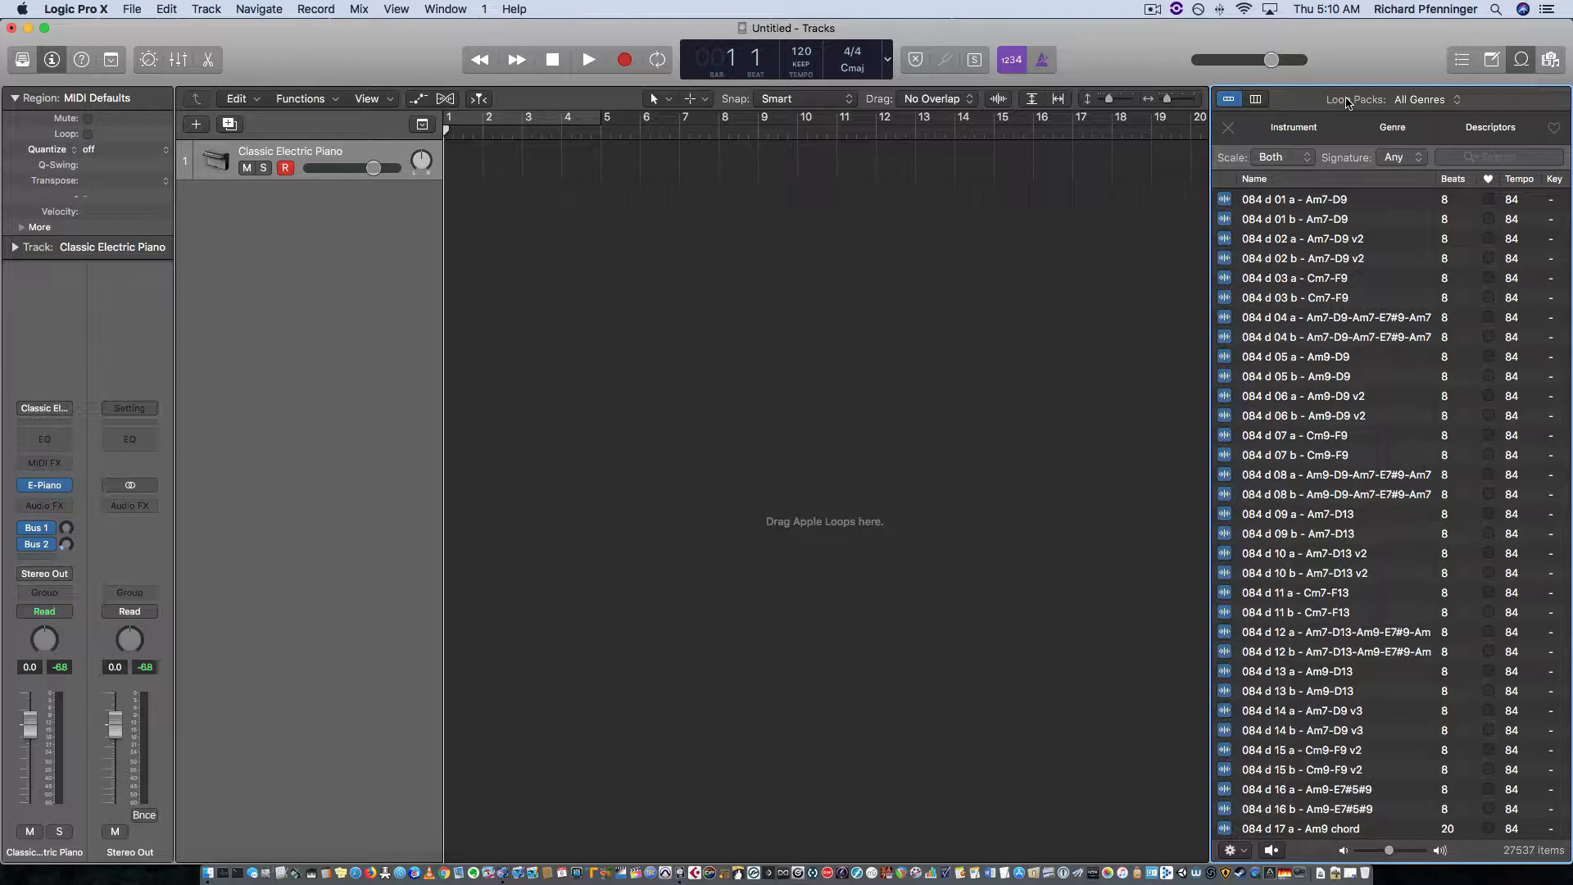
Step: Limit the loop packs to Hip Hop, look through its loops, and restore All Genres
left_click(1463, 102)
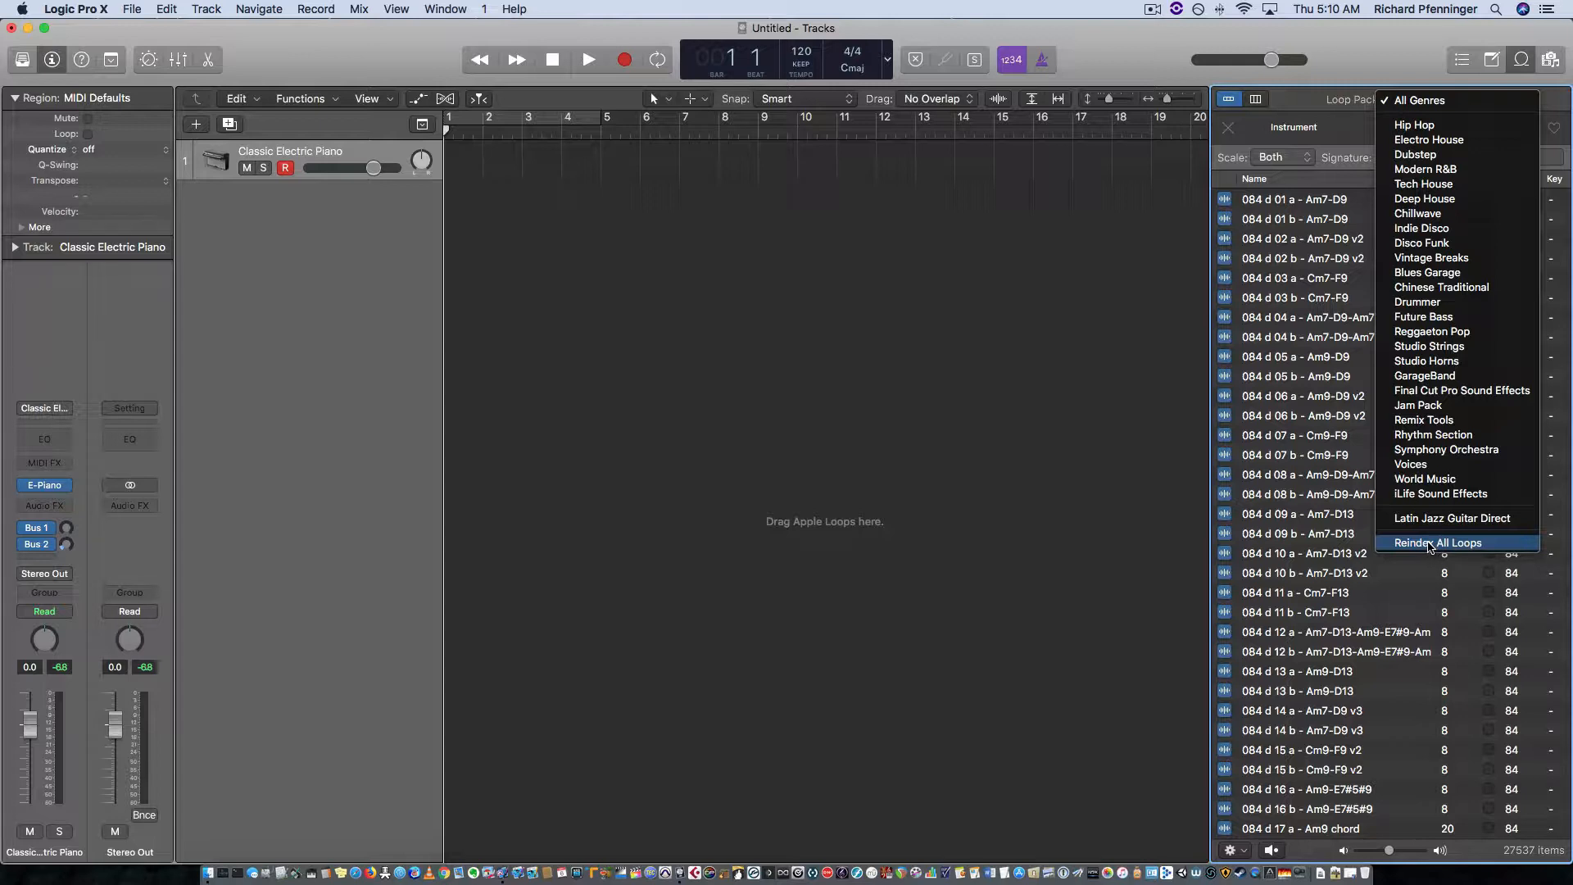
left_click(1411, 127)
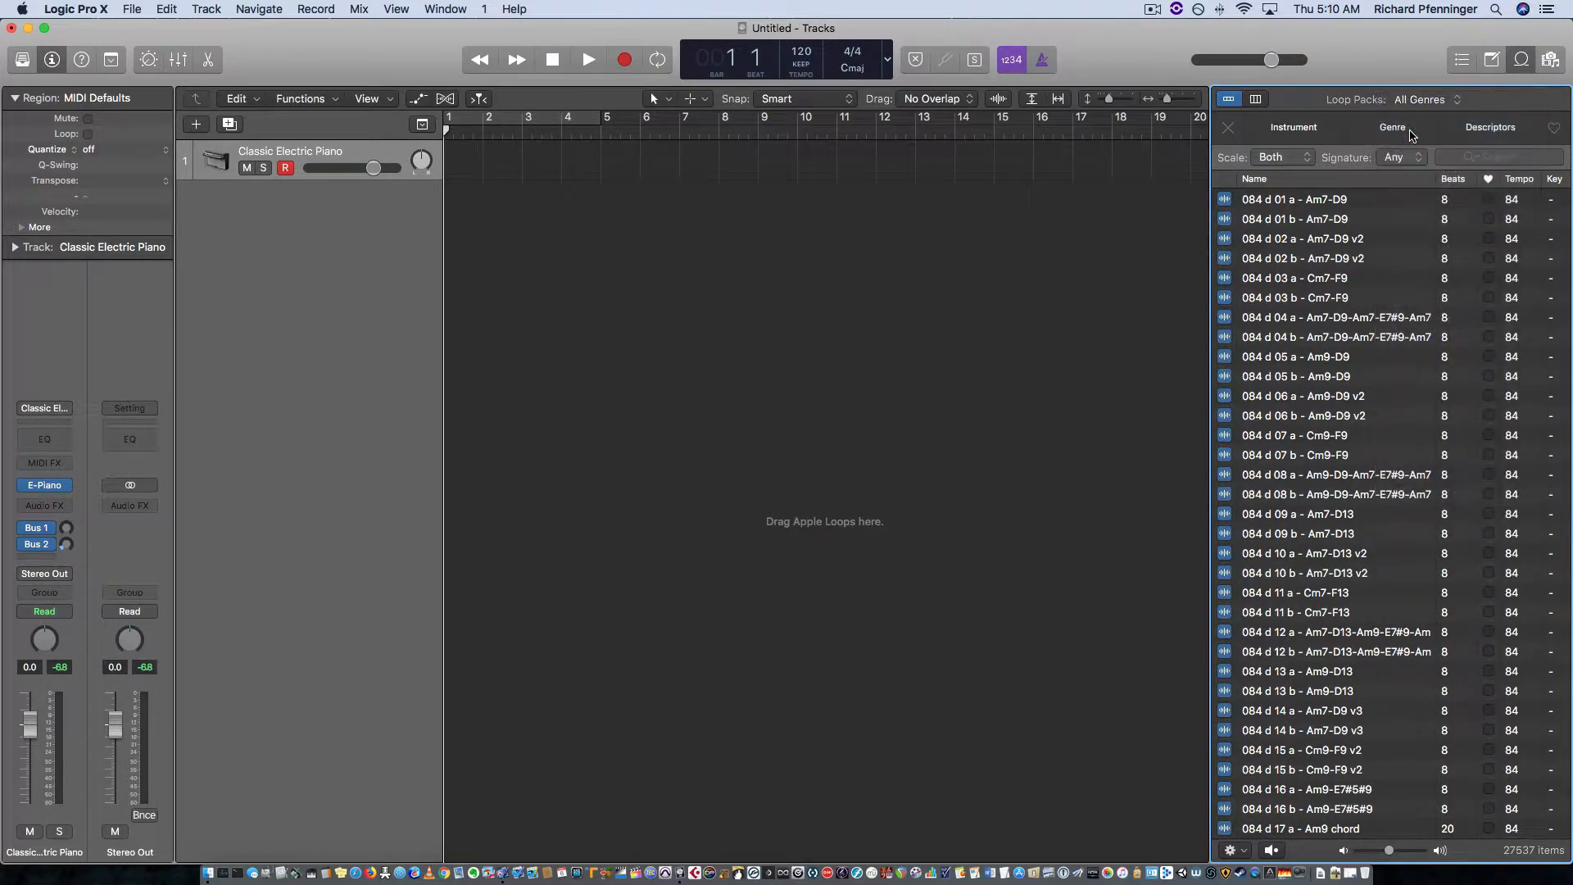
scroll(1409, 402, "down", 20)
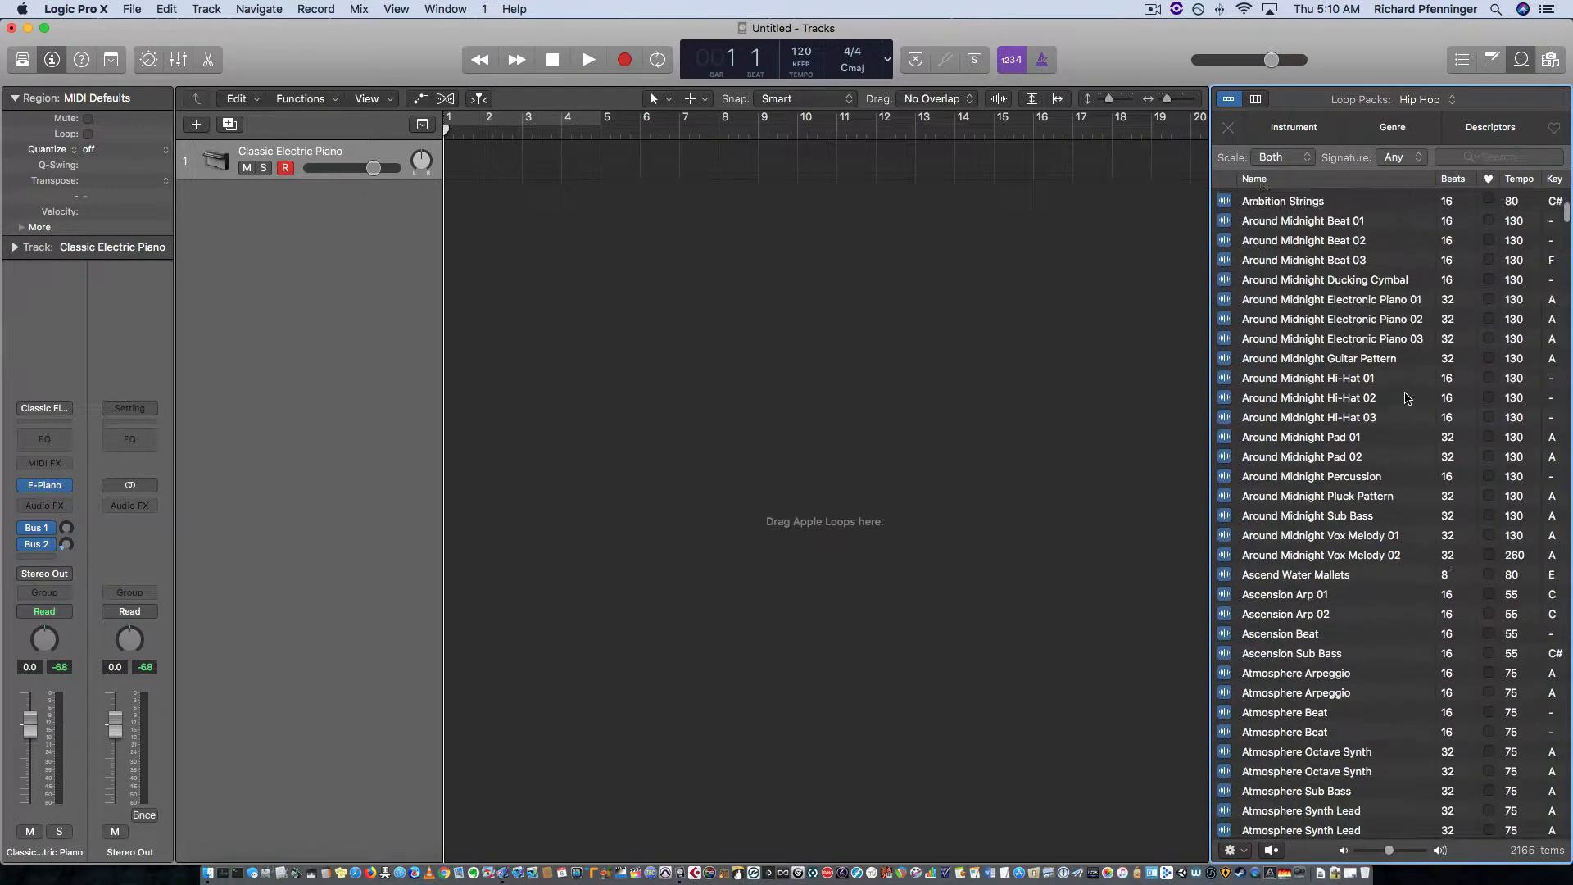
scroll(1409, 396, "down", 20)
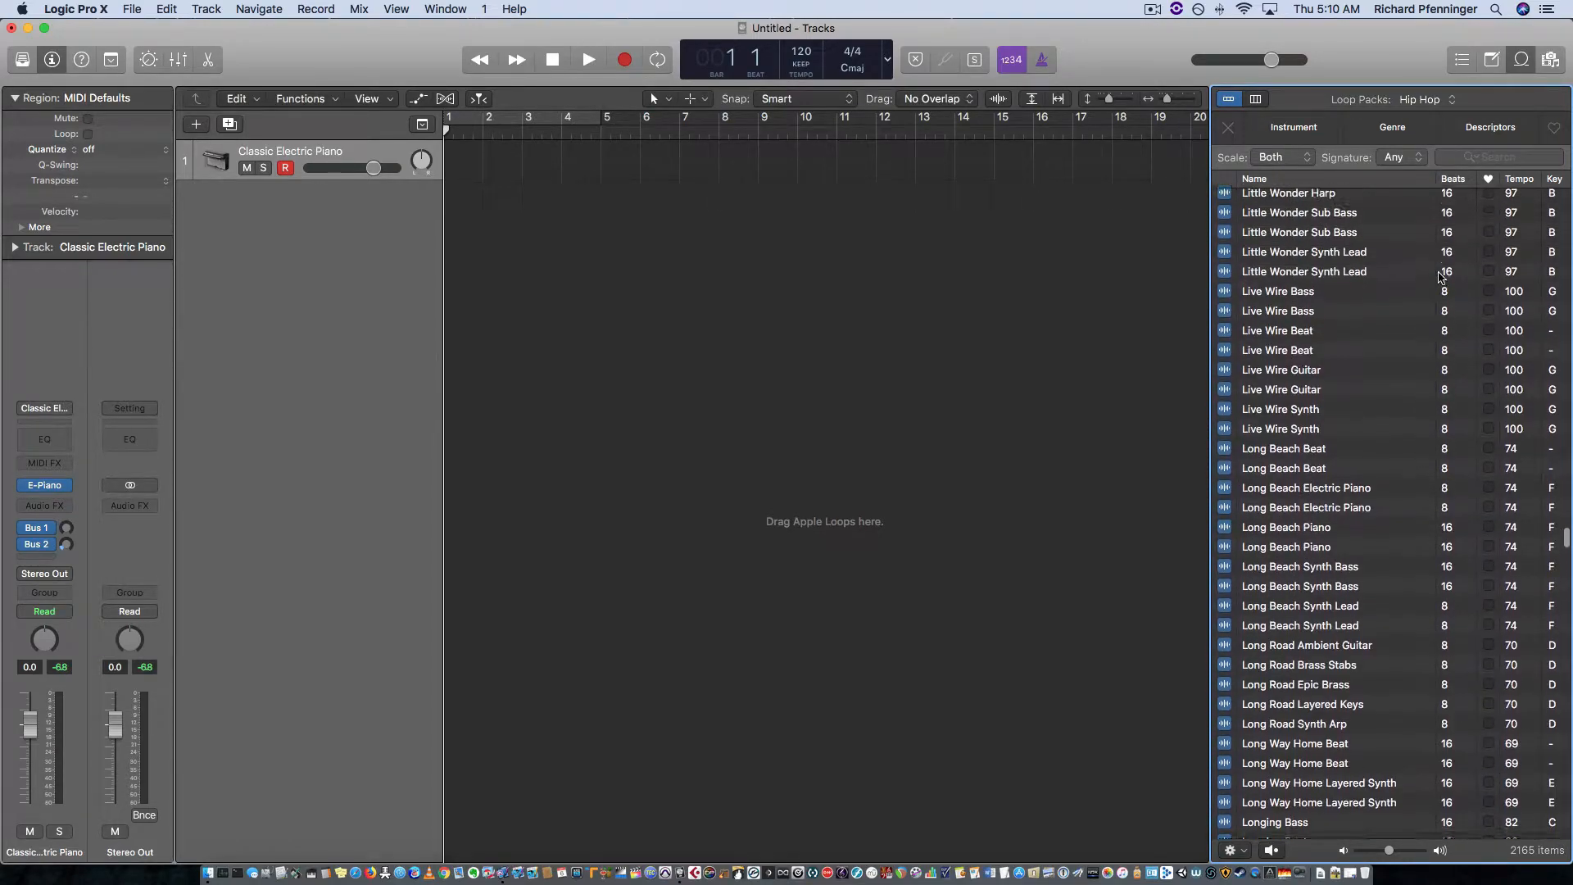
scroll(1444, 272, "up", 3)
left_click(1452, 99)
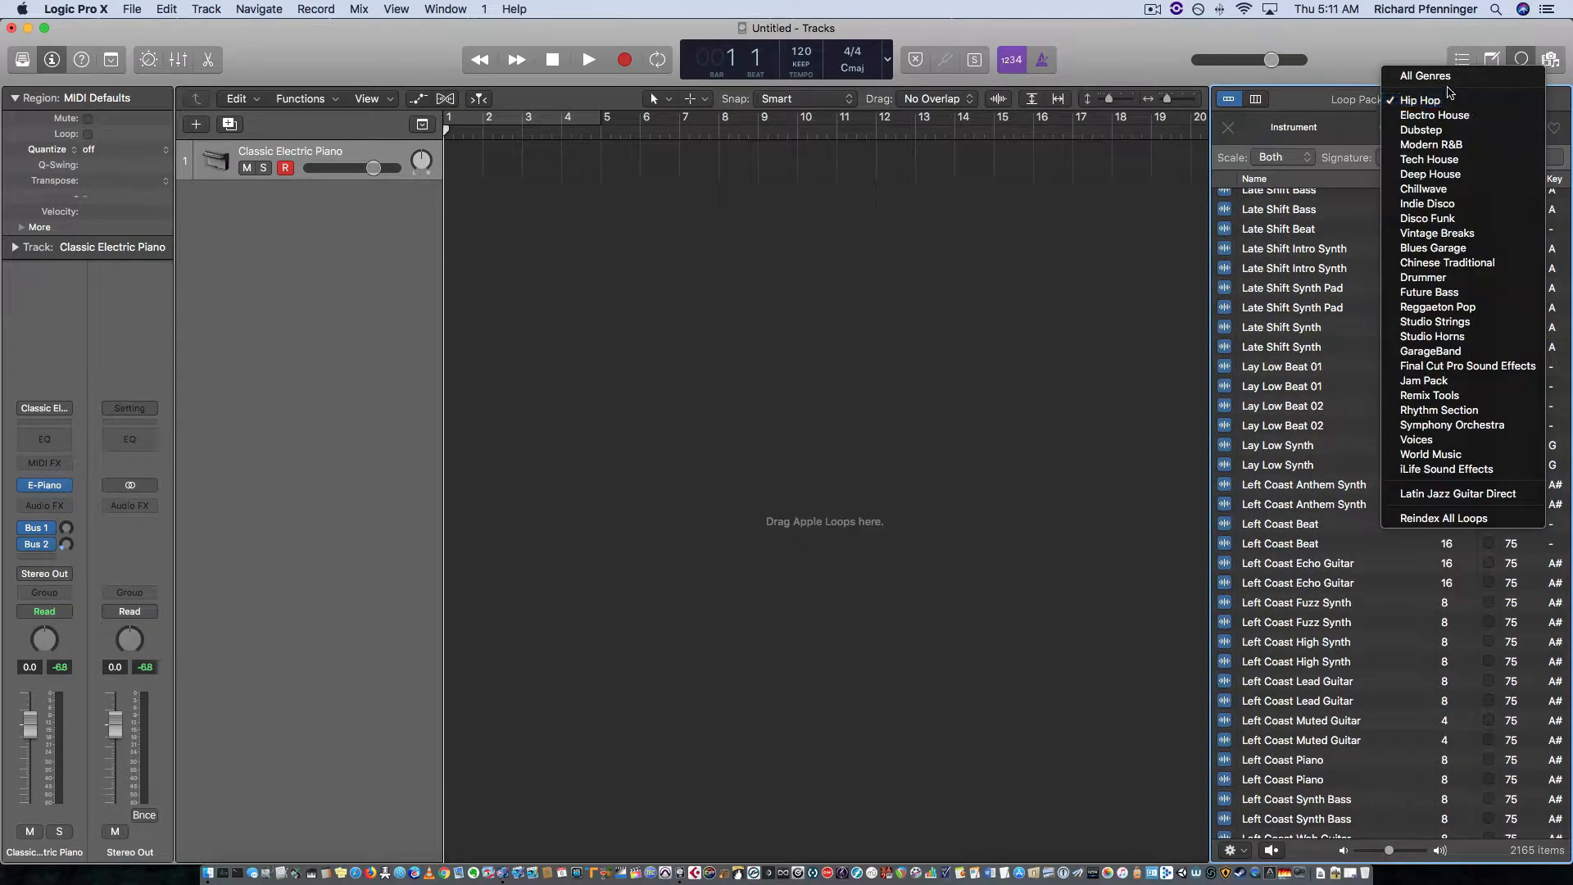
left_click(1448, 80)
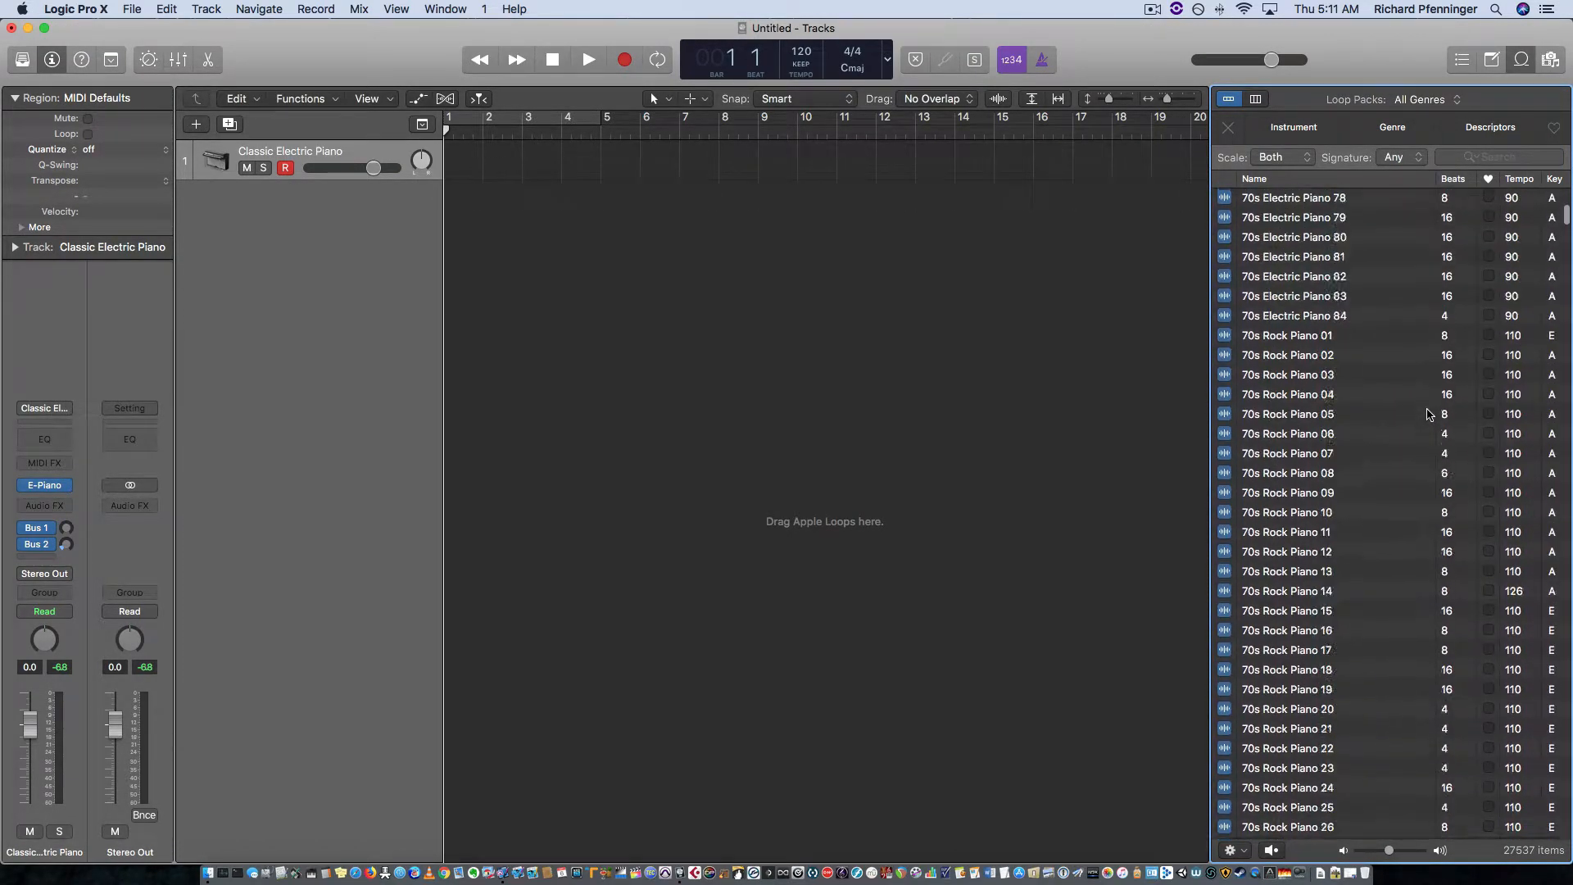
scroll(1427, 413, "up", 15)
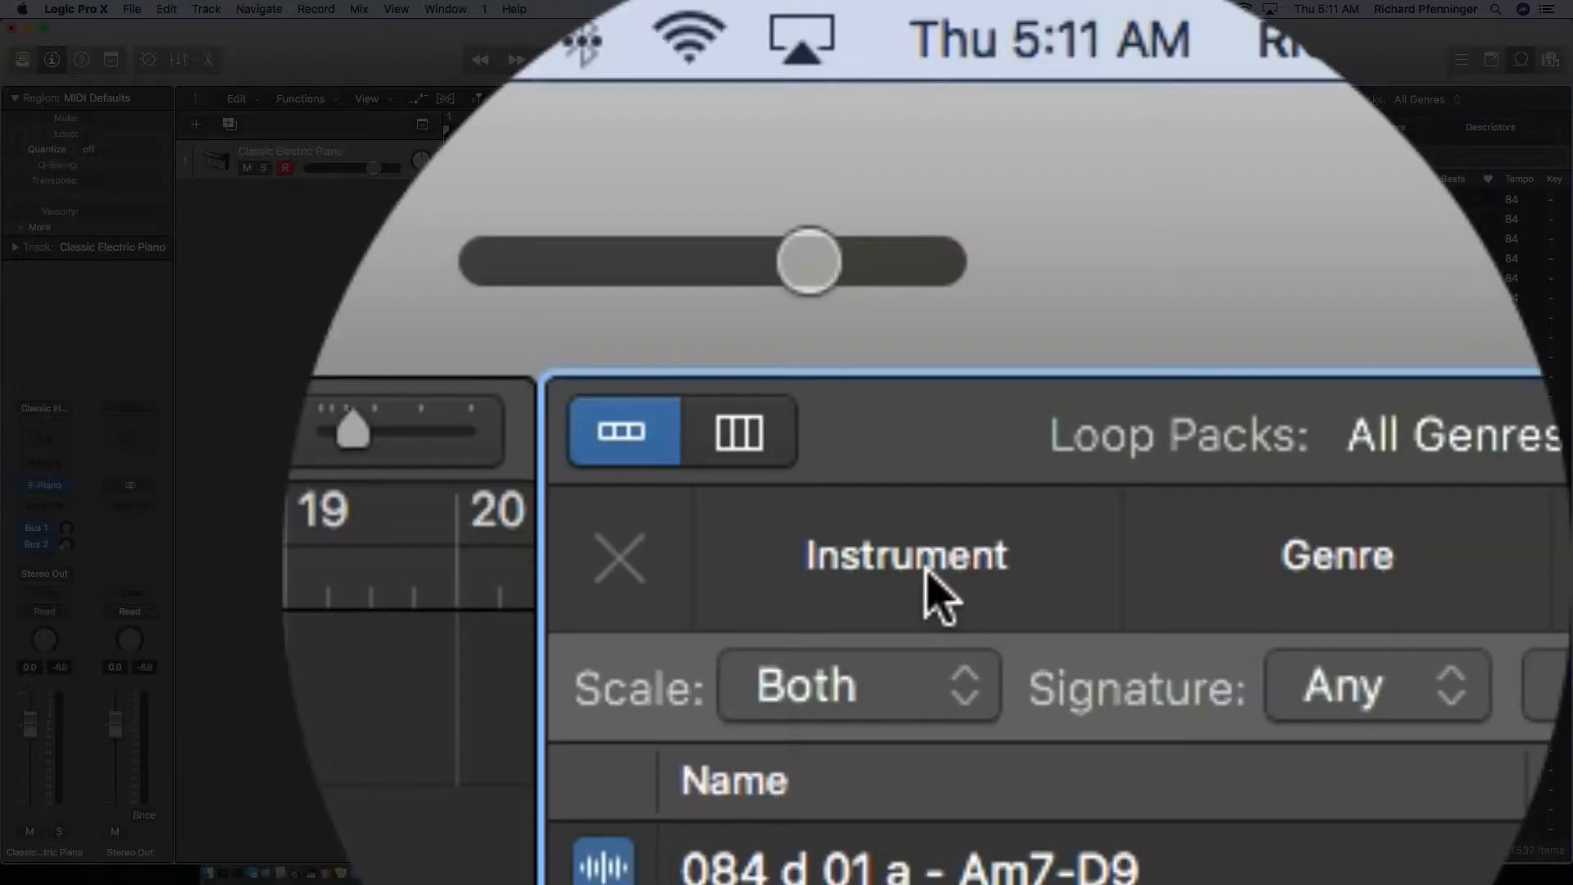
Step: Filter the loops by the All Drums instrument keyword and clear that filter
left_click(927, 572)
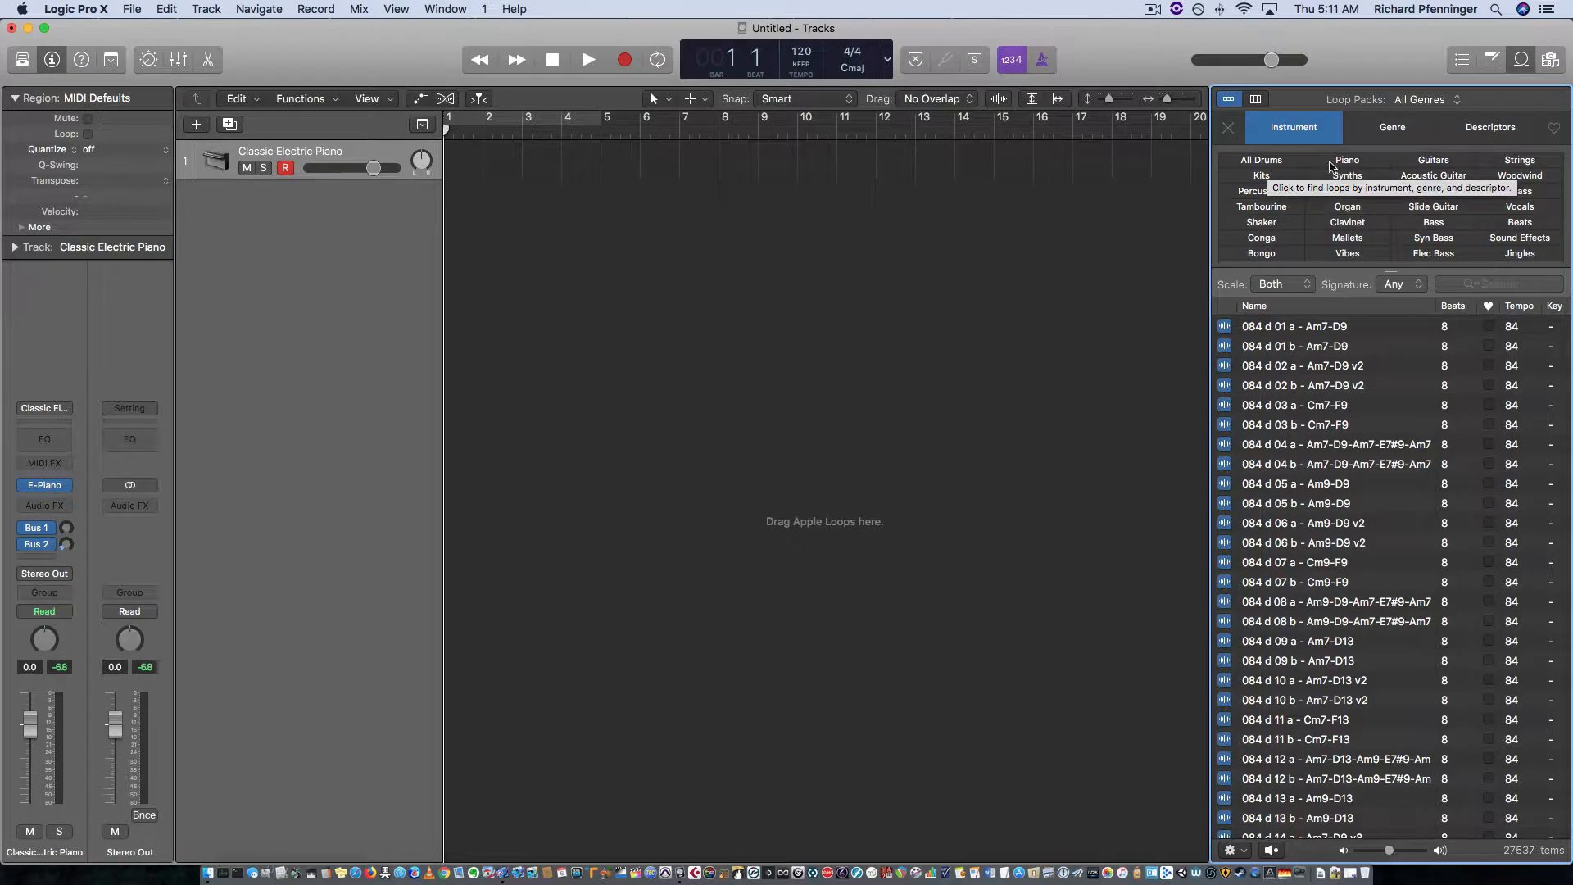
left_click(1261, 161)
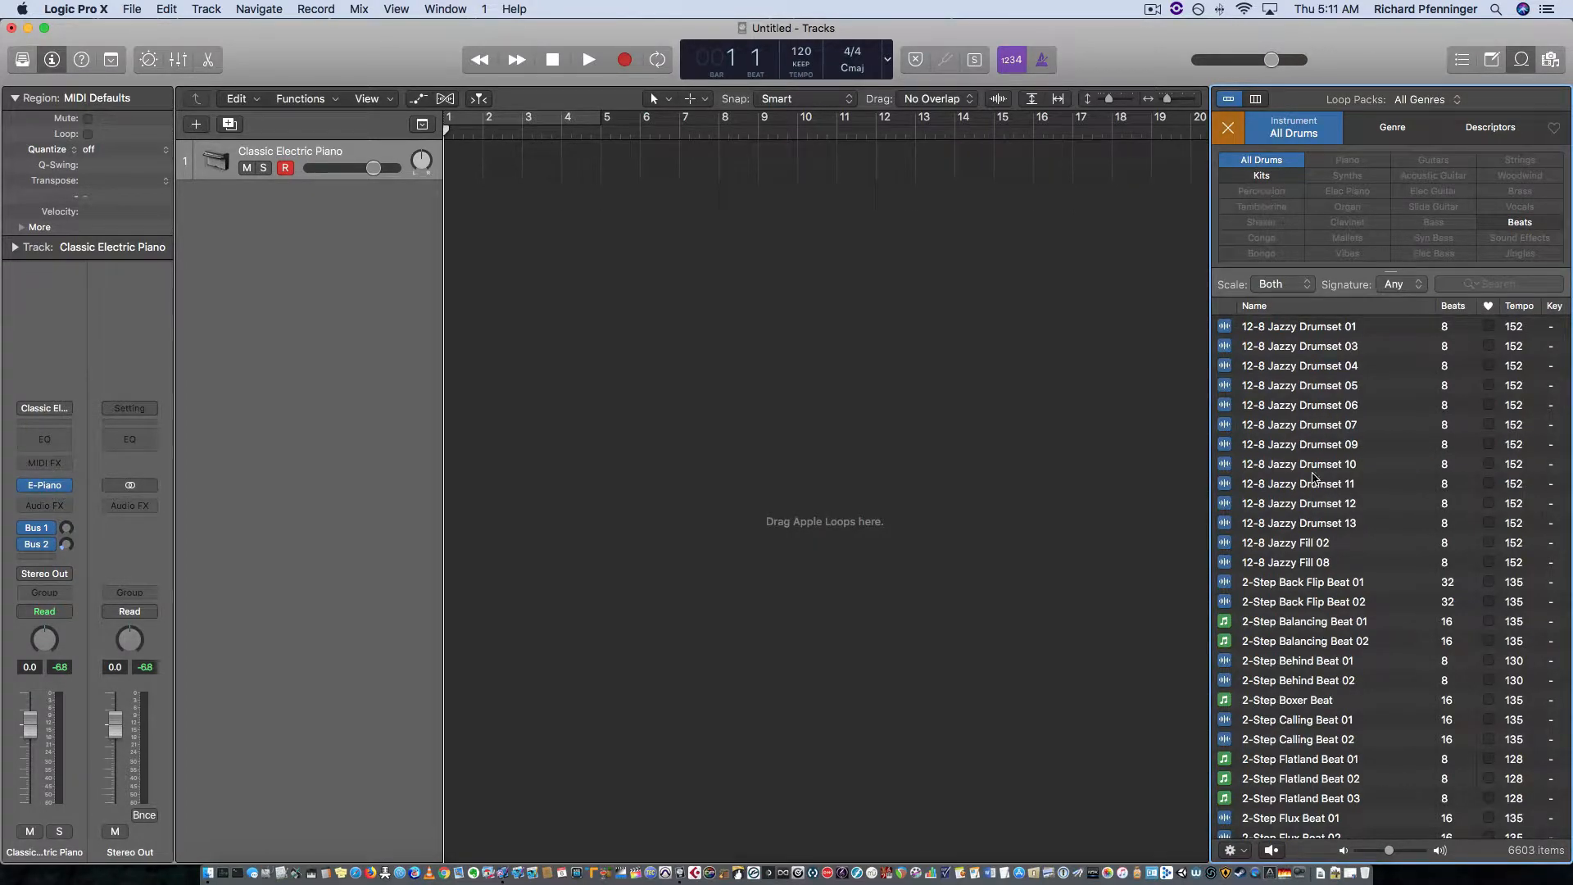
left_click(1231, 133)
Step: Examine the Genre keywords and display the Descriptors keywords
left_click(1401, 136)
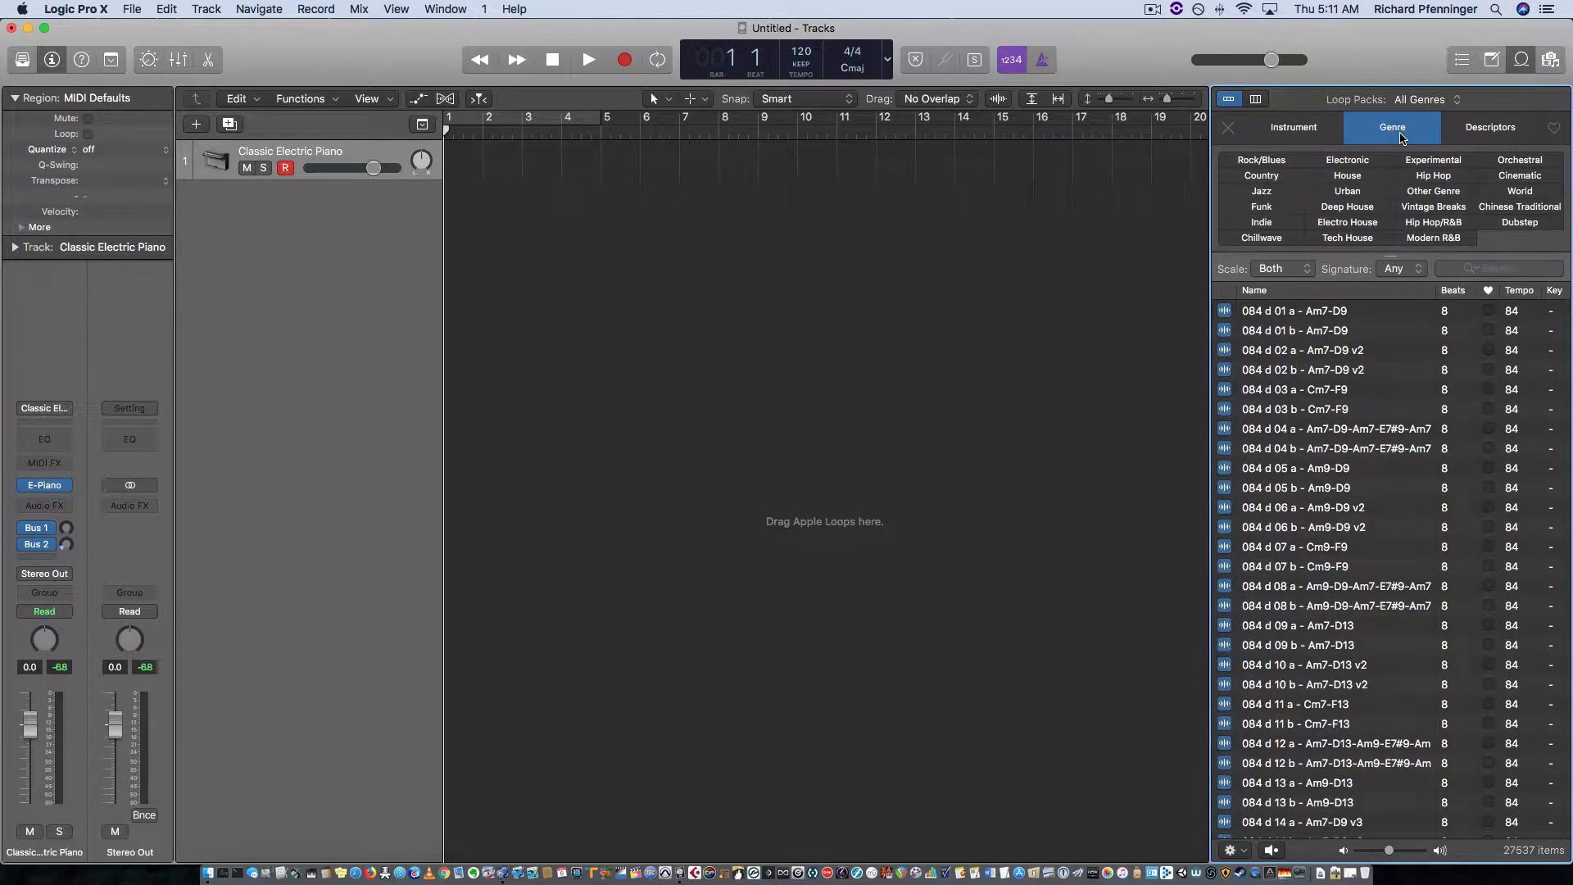
left_click(1473, 134)
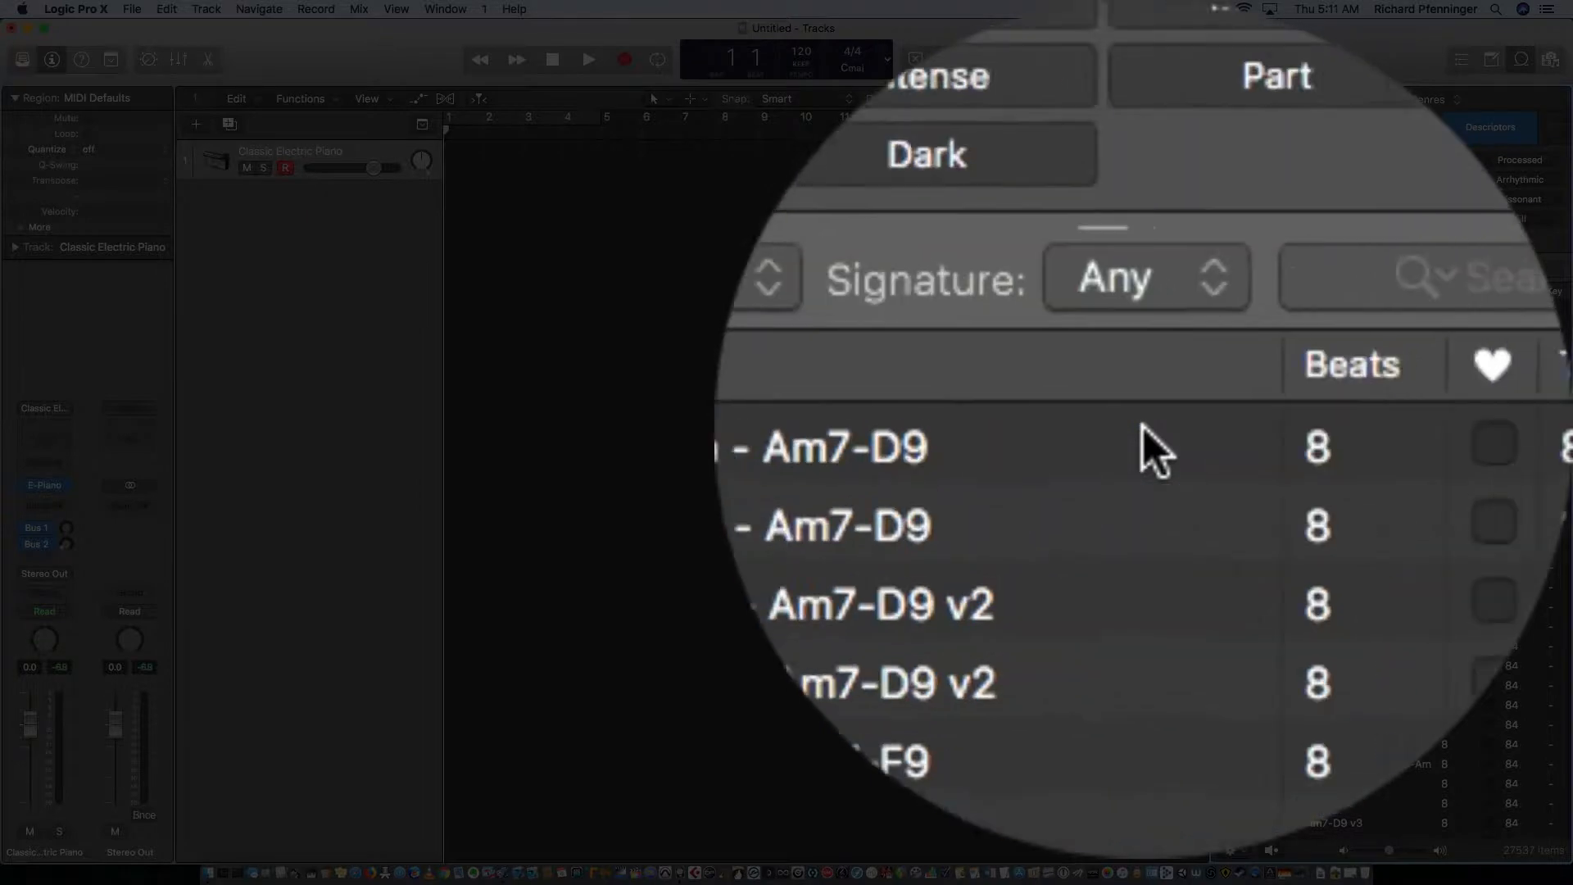
Step: Mark the loop 084 d 01 a - Am7-D9 as a favorite and remove the mark
left_click(1488, 311)
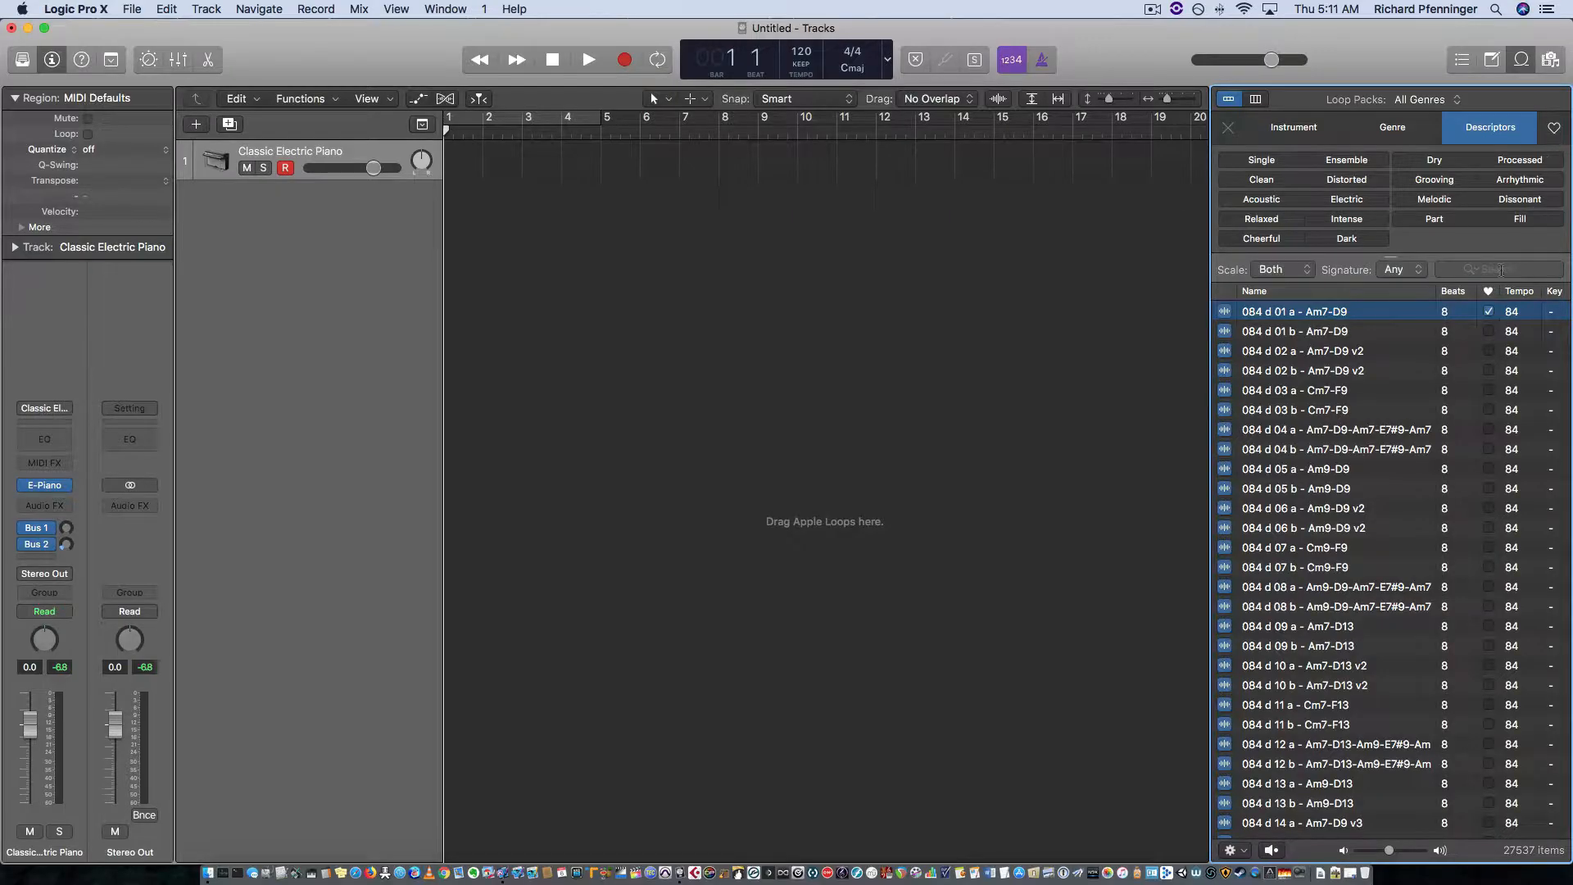
left_click(1488, 313)
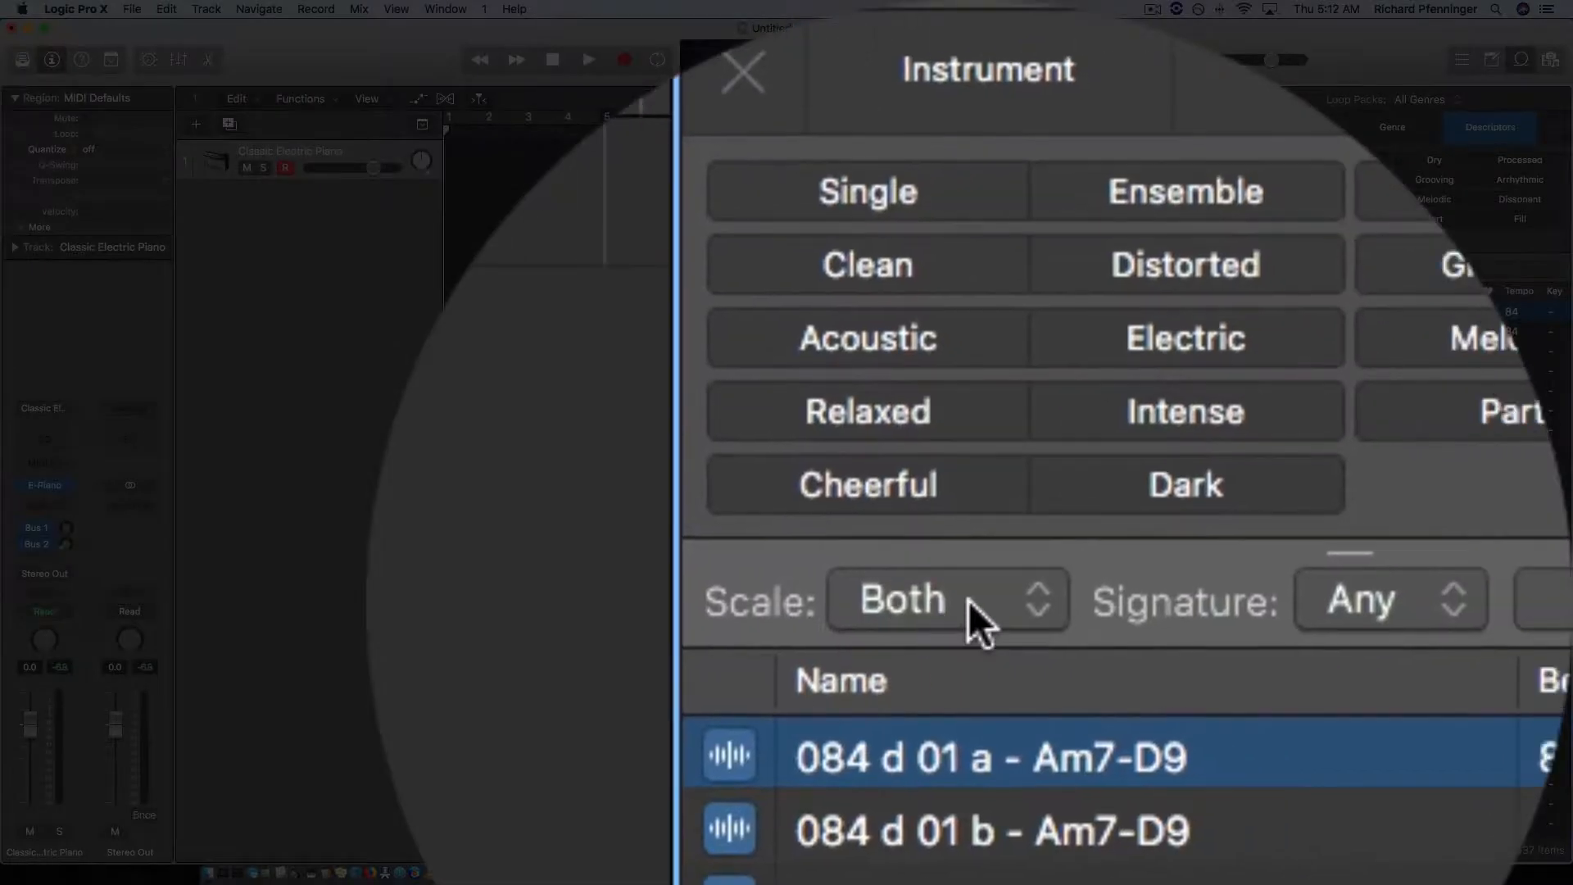
Step: Examine the available Scale and Signature filter options for the loops, keeping Both and Any
left_click(968, 602)
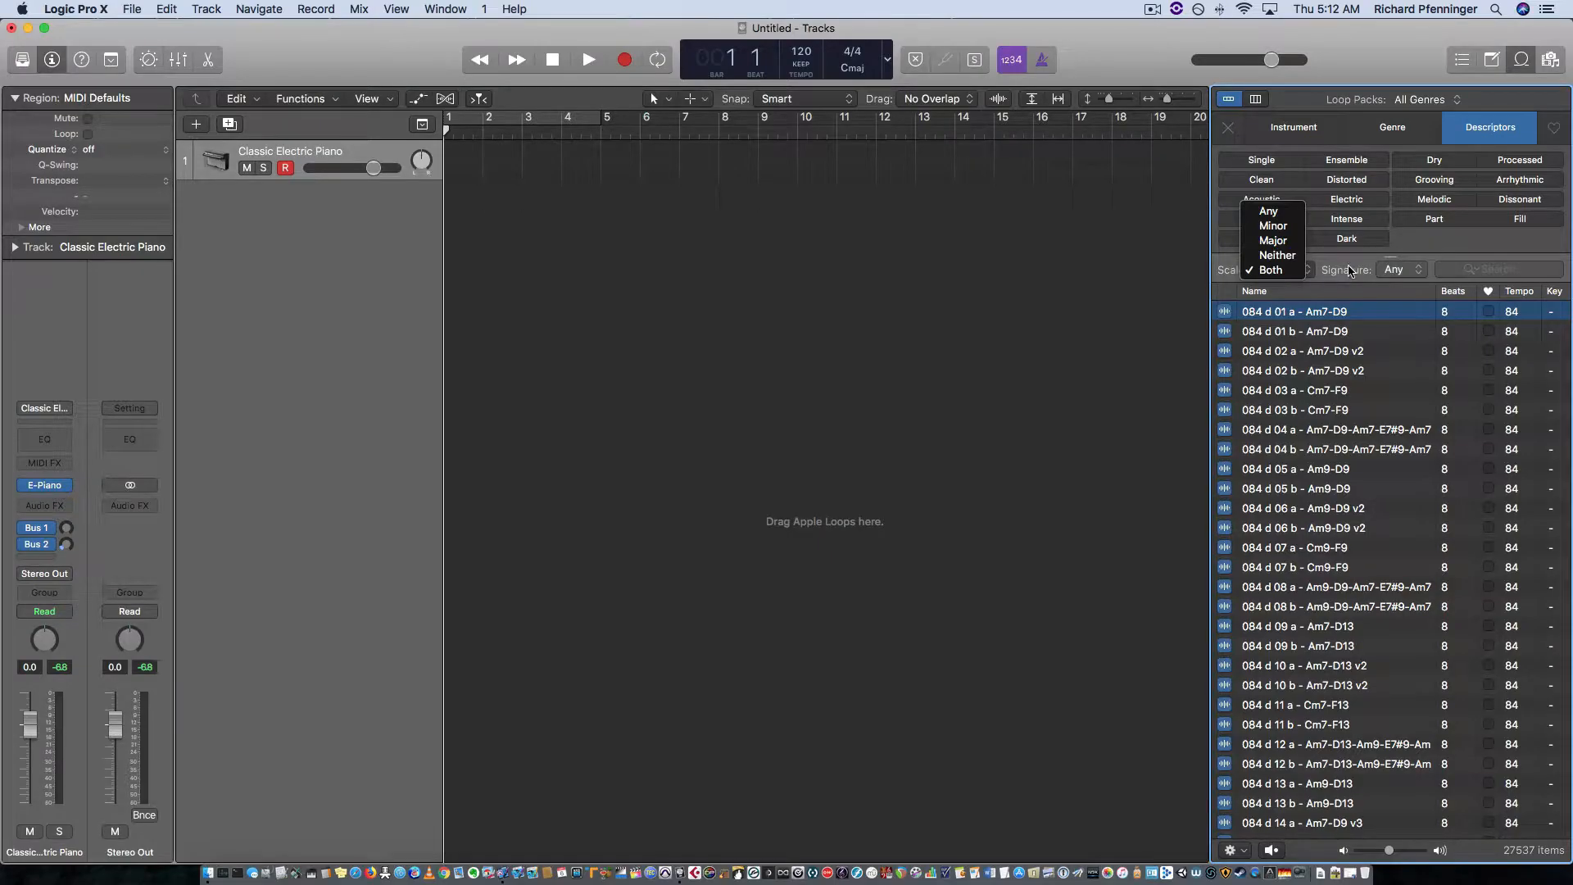
left_click(1311, 270)
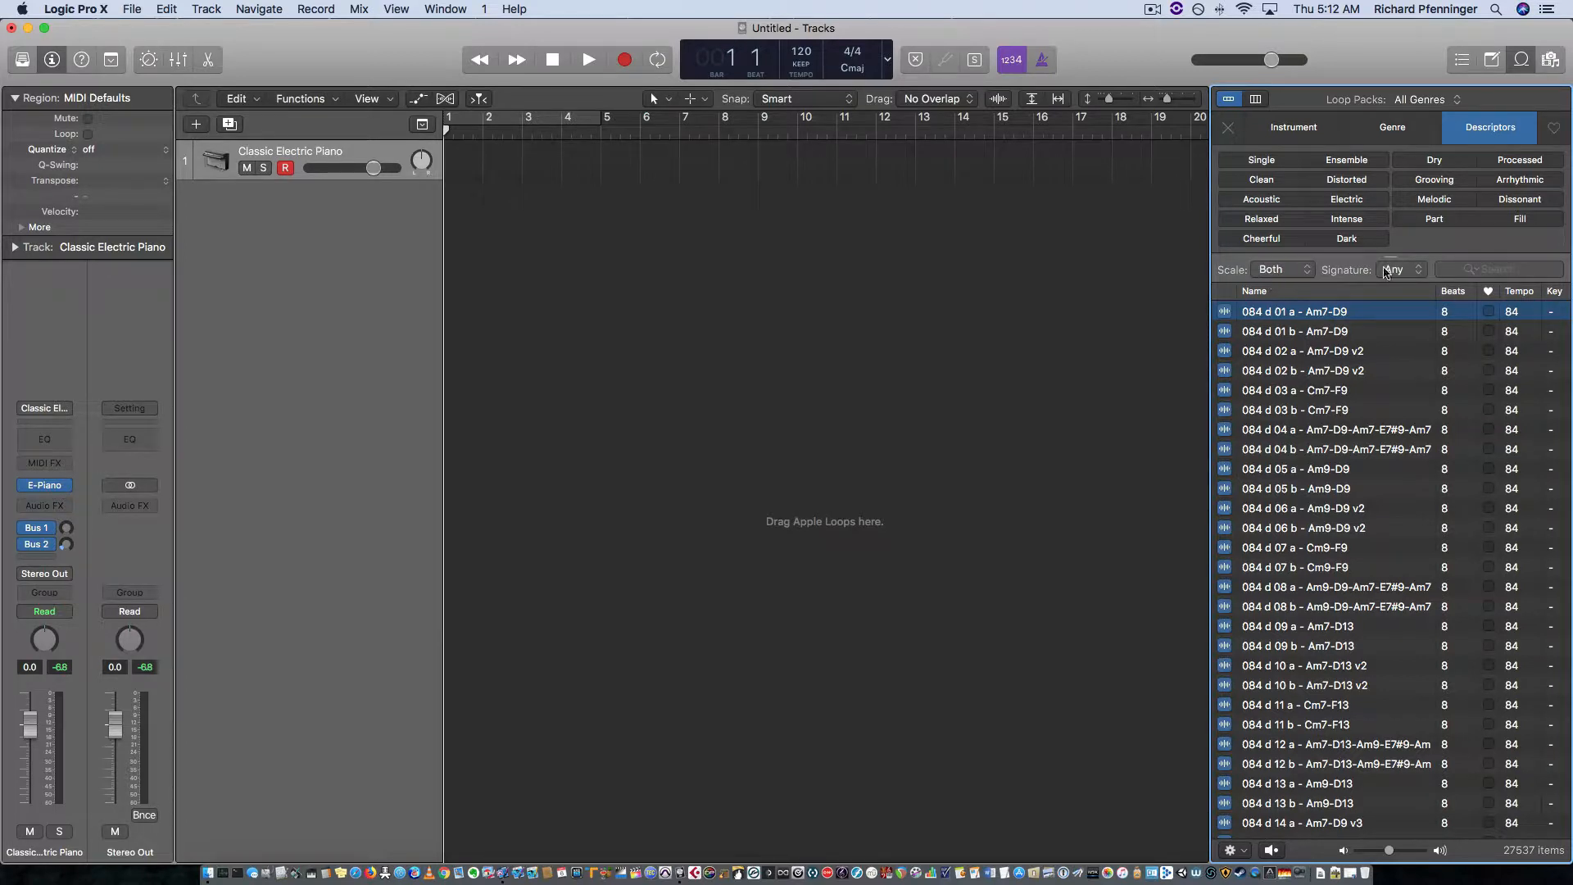
left_click(1421, 274)
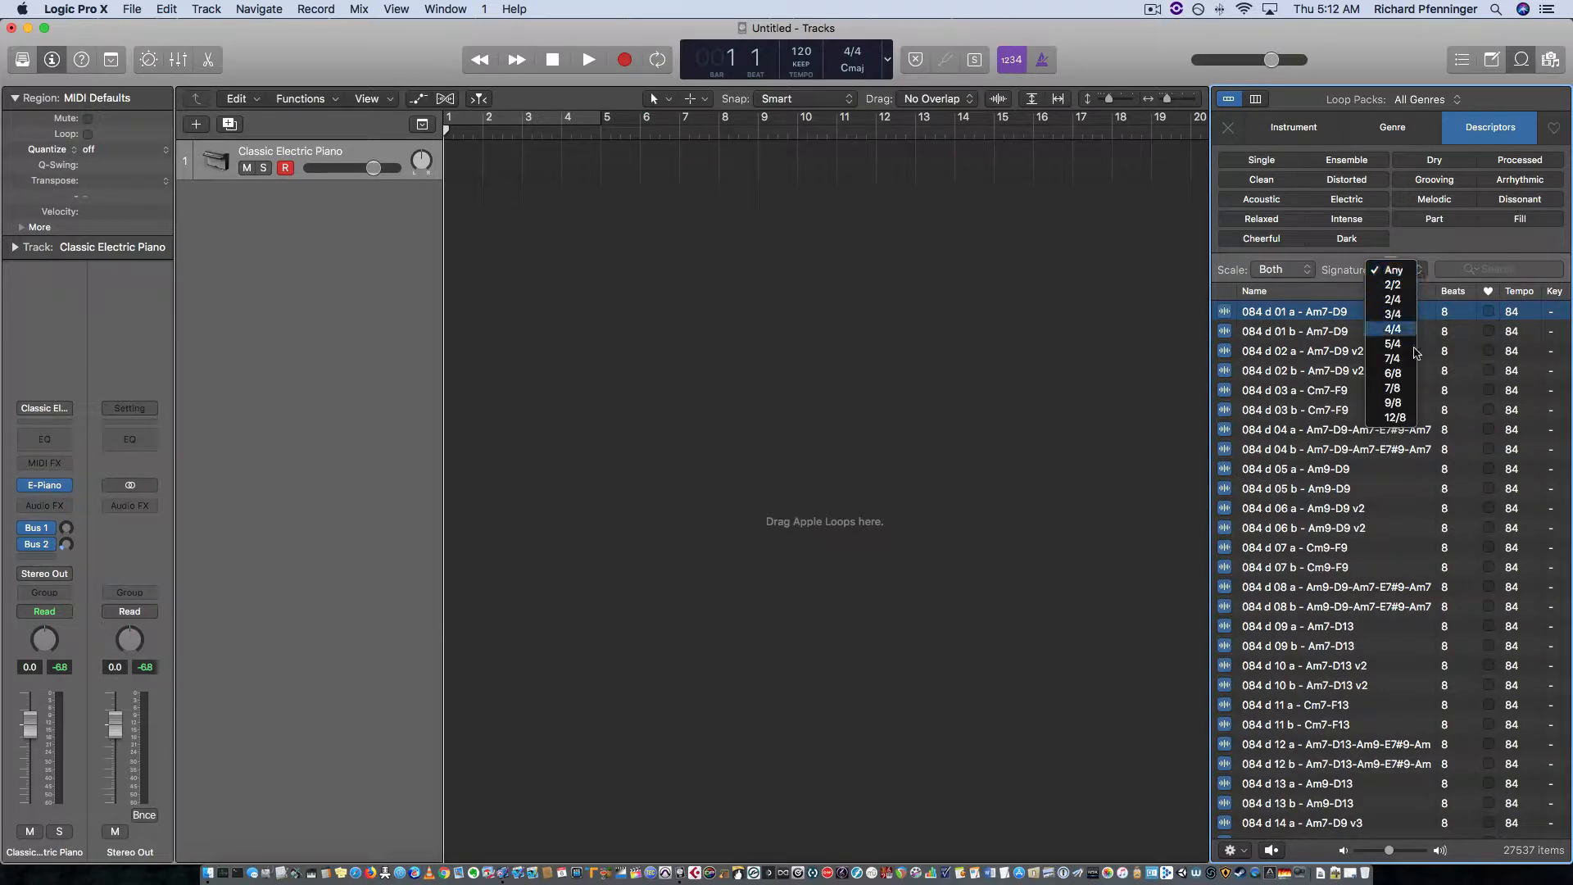
left_click(1321, 295)
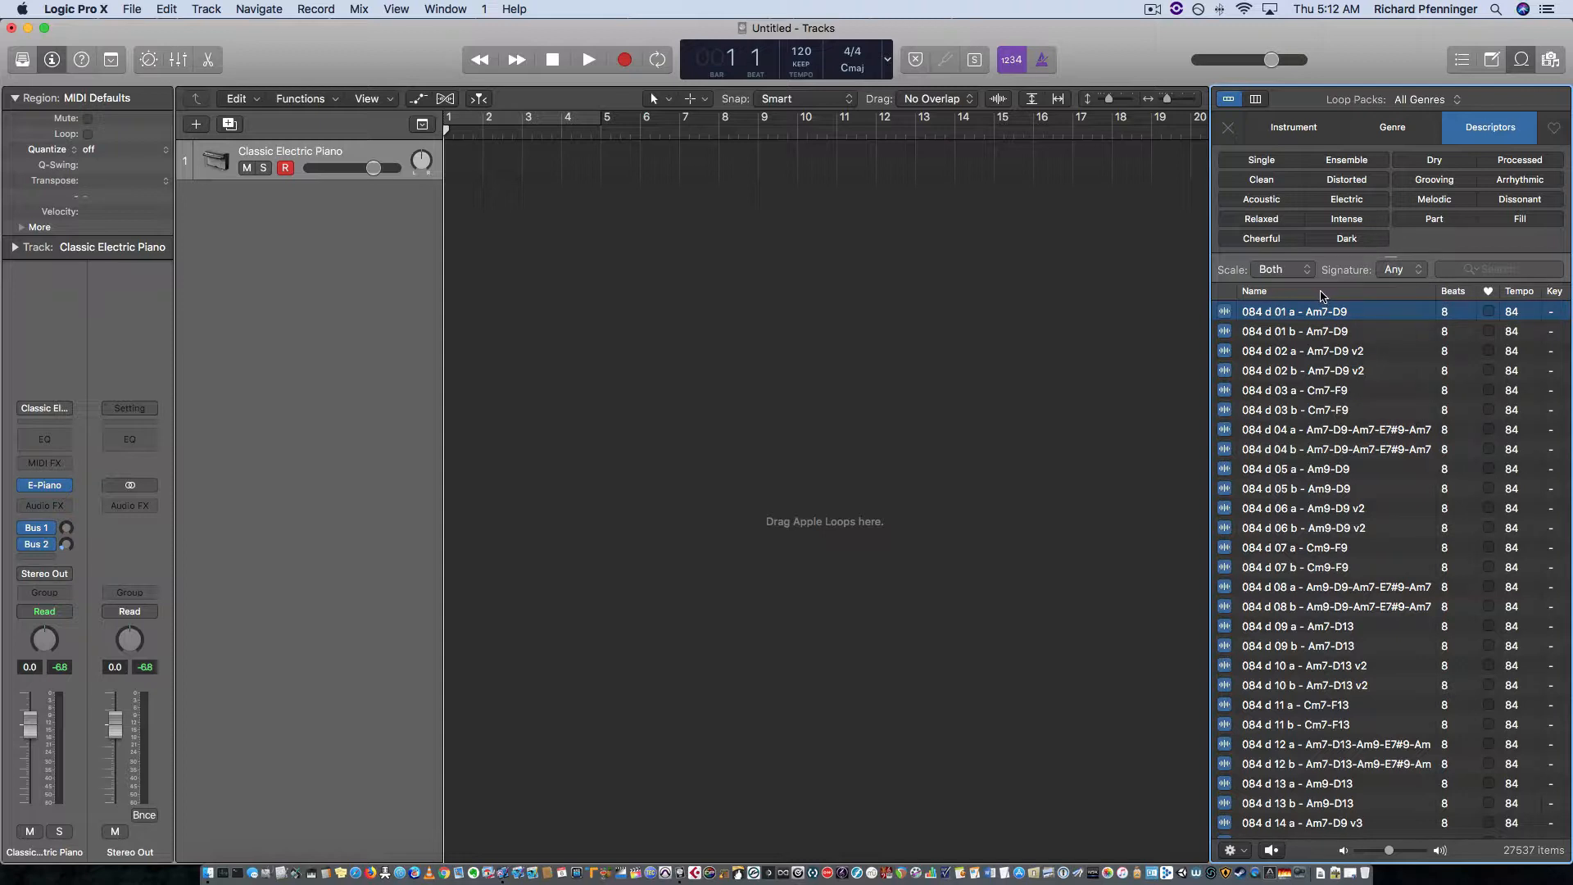
left_click(1413, 272)
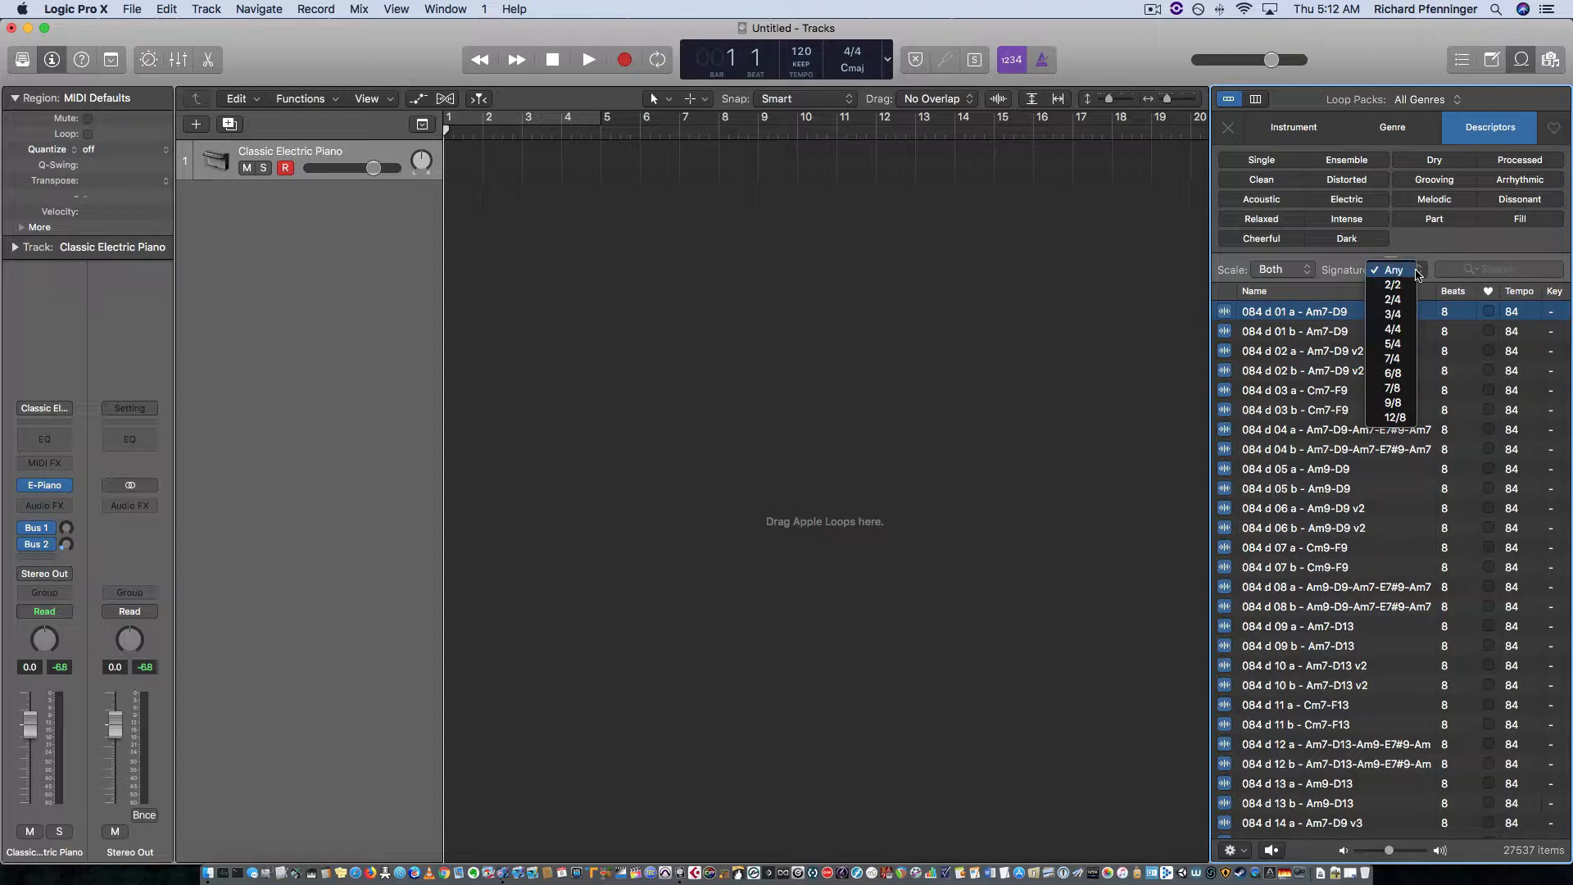
left_click(1306, 286)
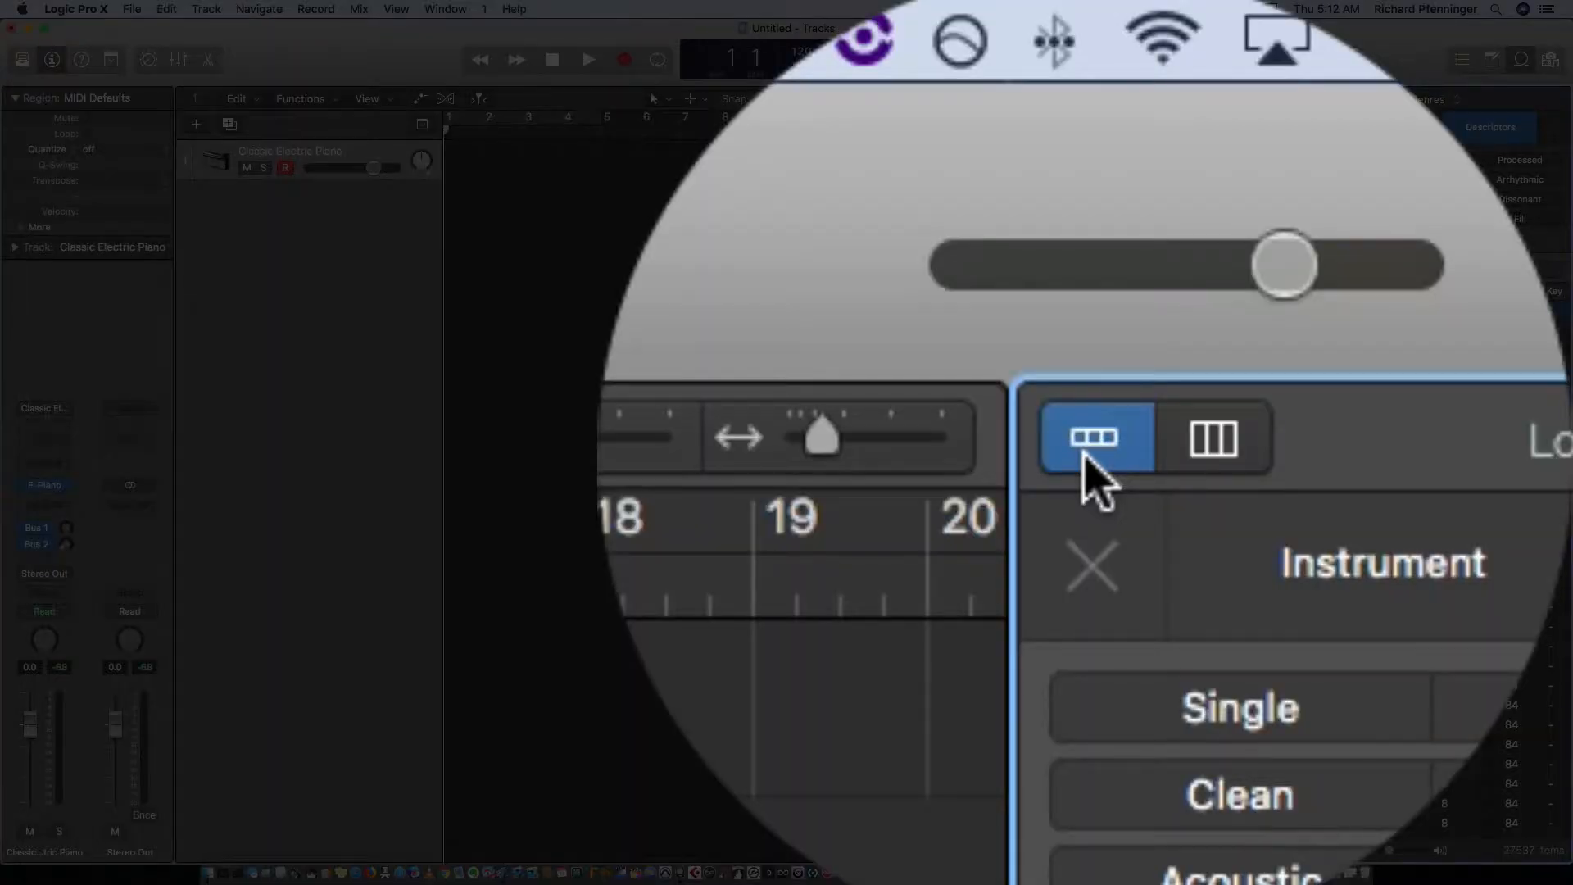
Step: Switch the Loop Browser to column view and back to button view
left_click(1070, 440)
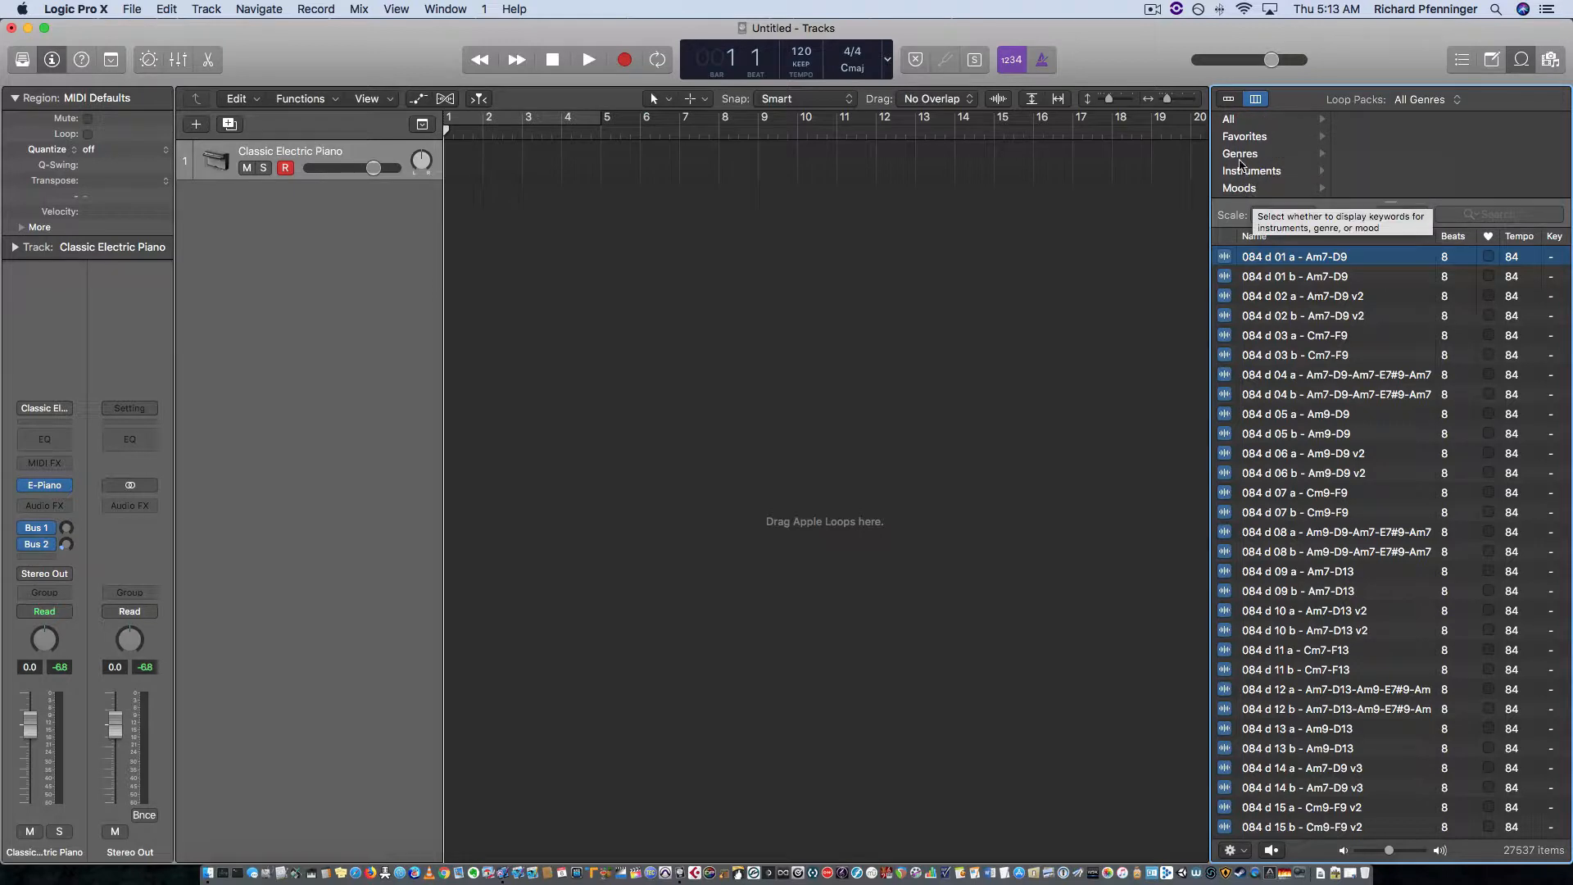
left_click(1229, 100)
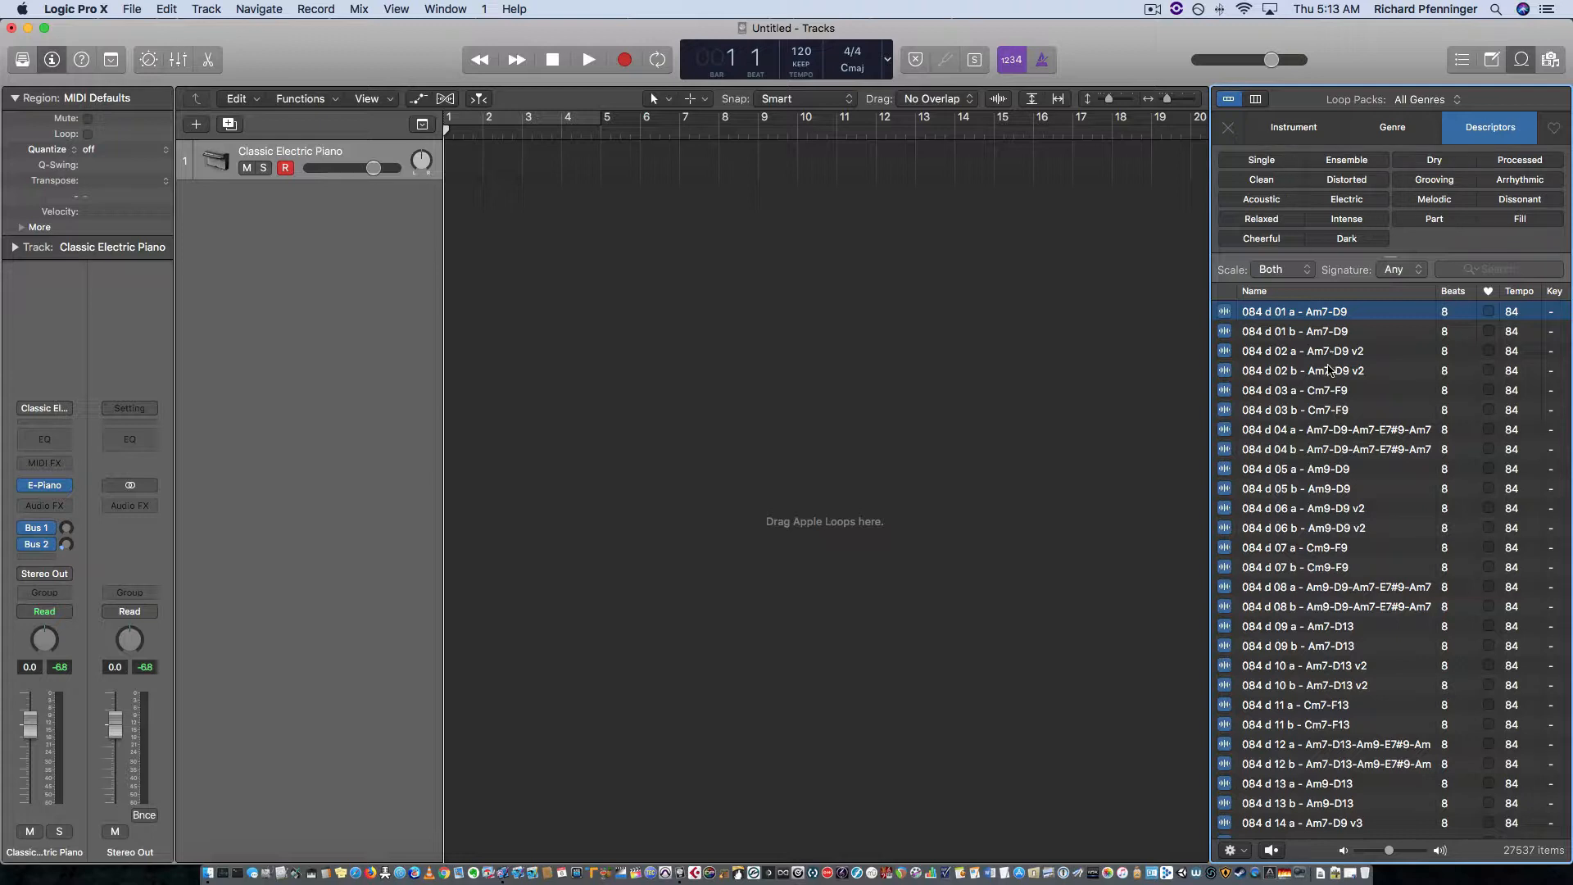
Step: Preview the loop 084 d 01 a - Am7-D9 and stop its playback
left_click(1298, 318)
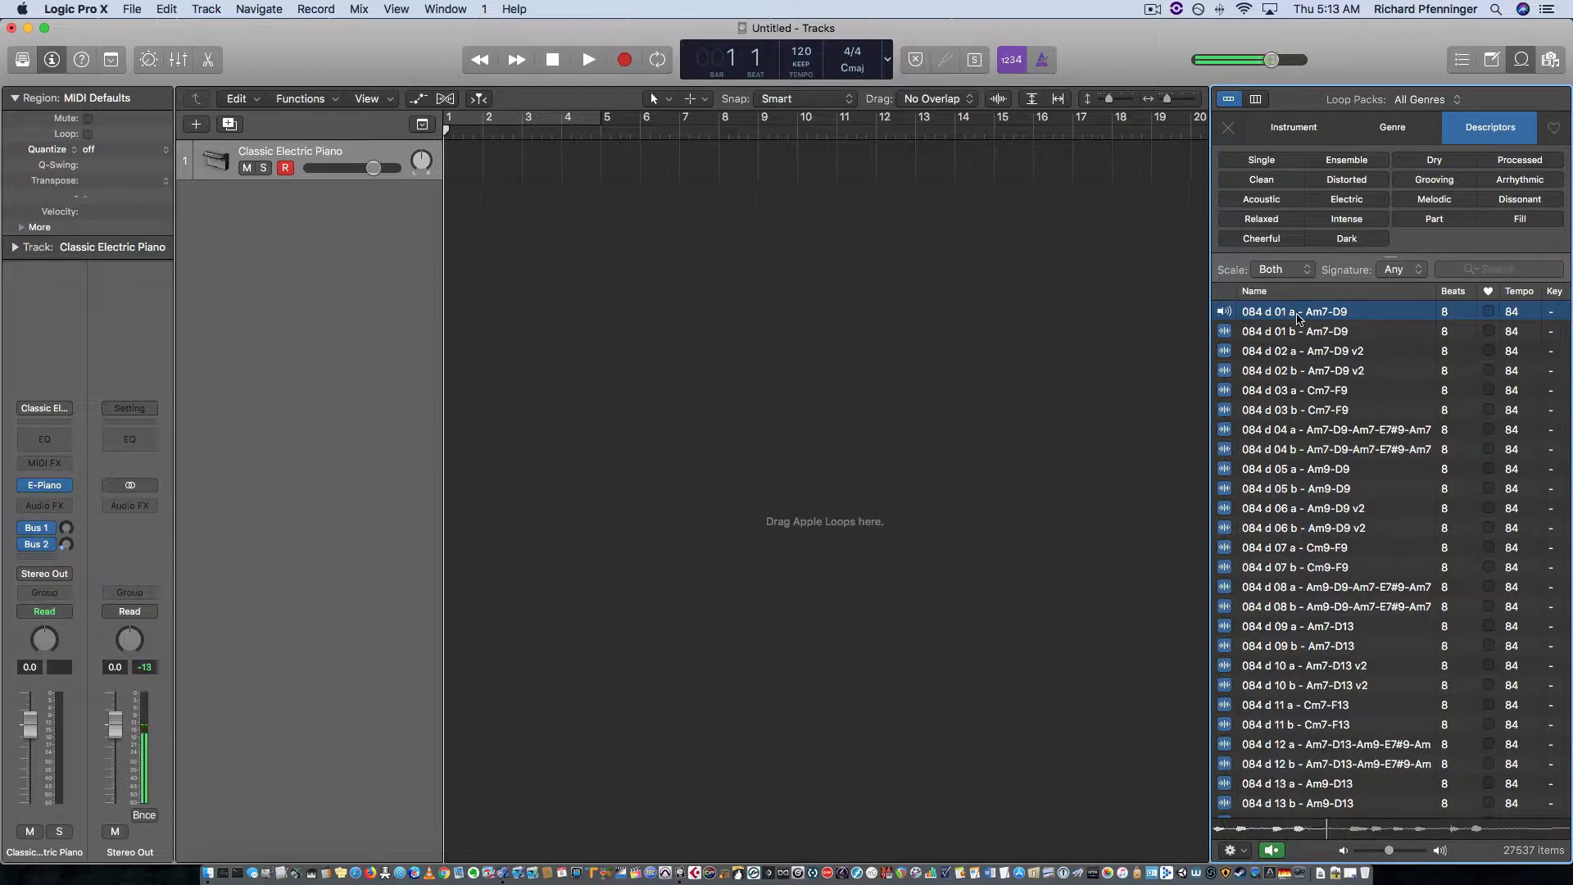
left_click(1298, 318)
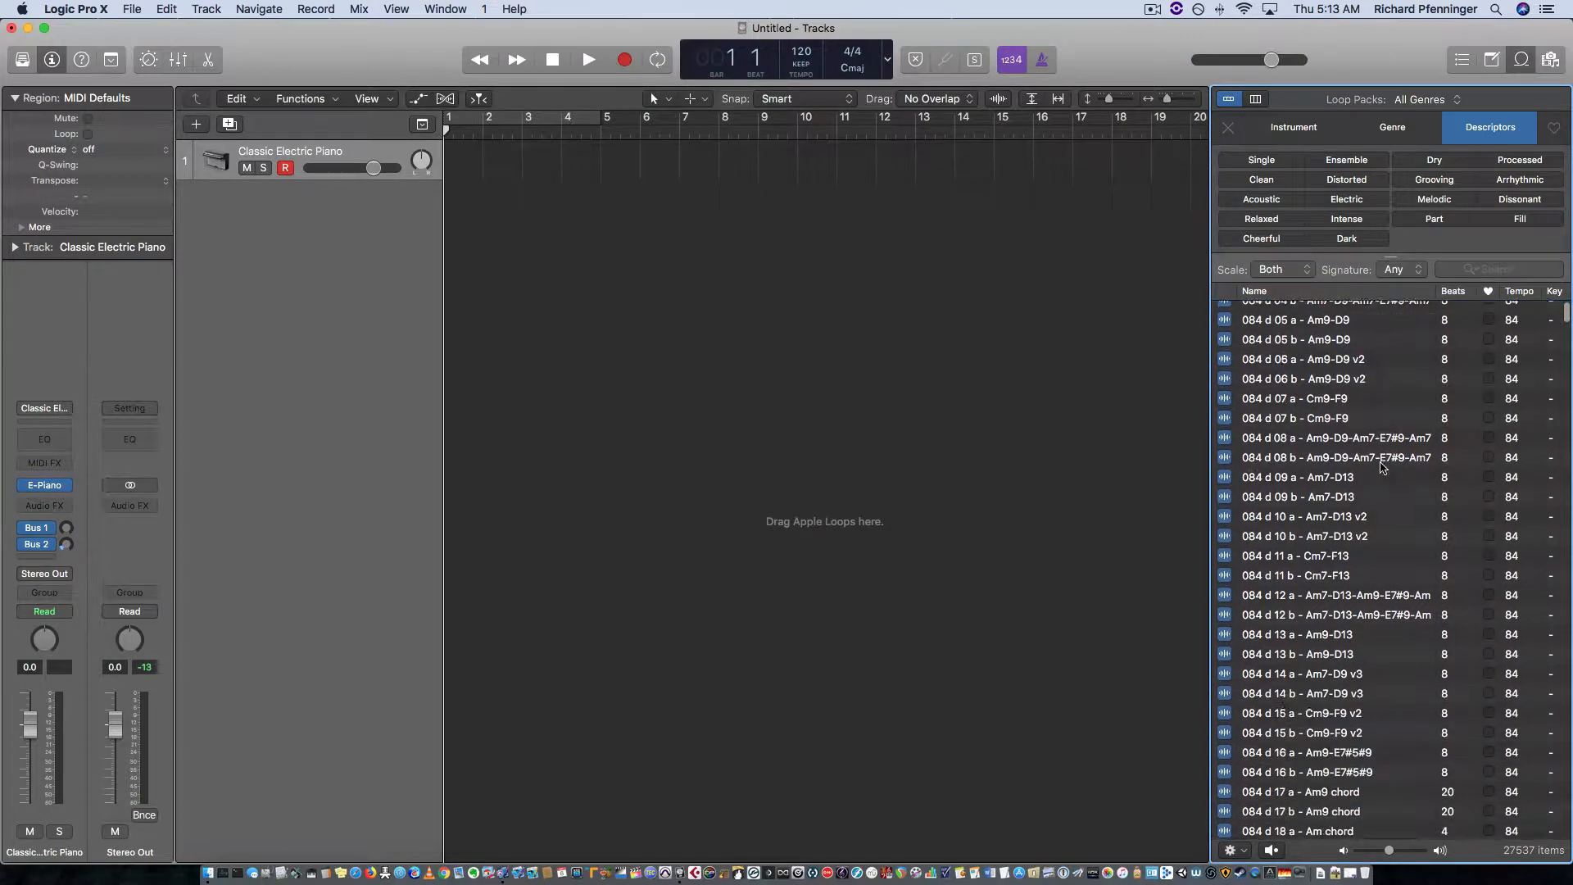
Step: Preview the 12 String Dream 01 loop and add it to the arrangement on a new track at bar 1
scroll(1385, 468, "down", 15)
scroll(1383, 468, "down", 20)
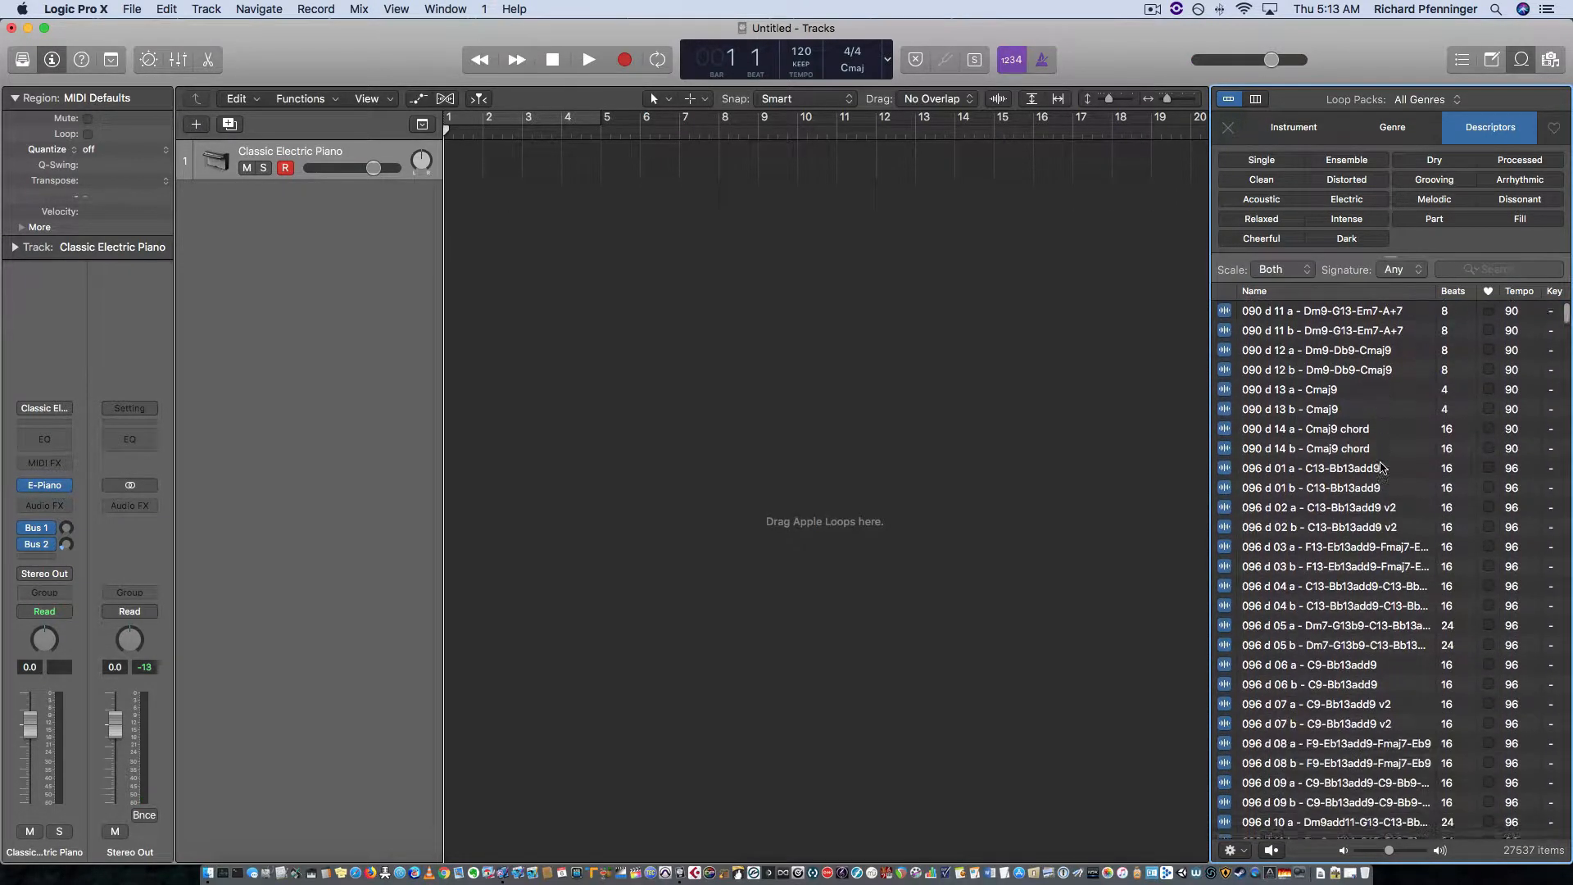
scroll(1383, 468, "down", 15)
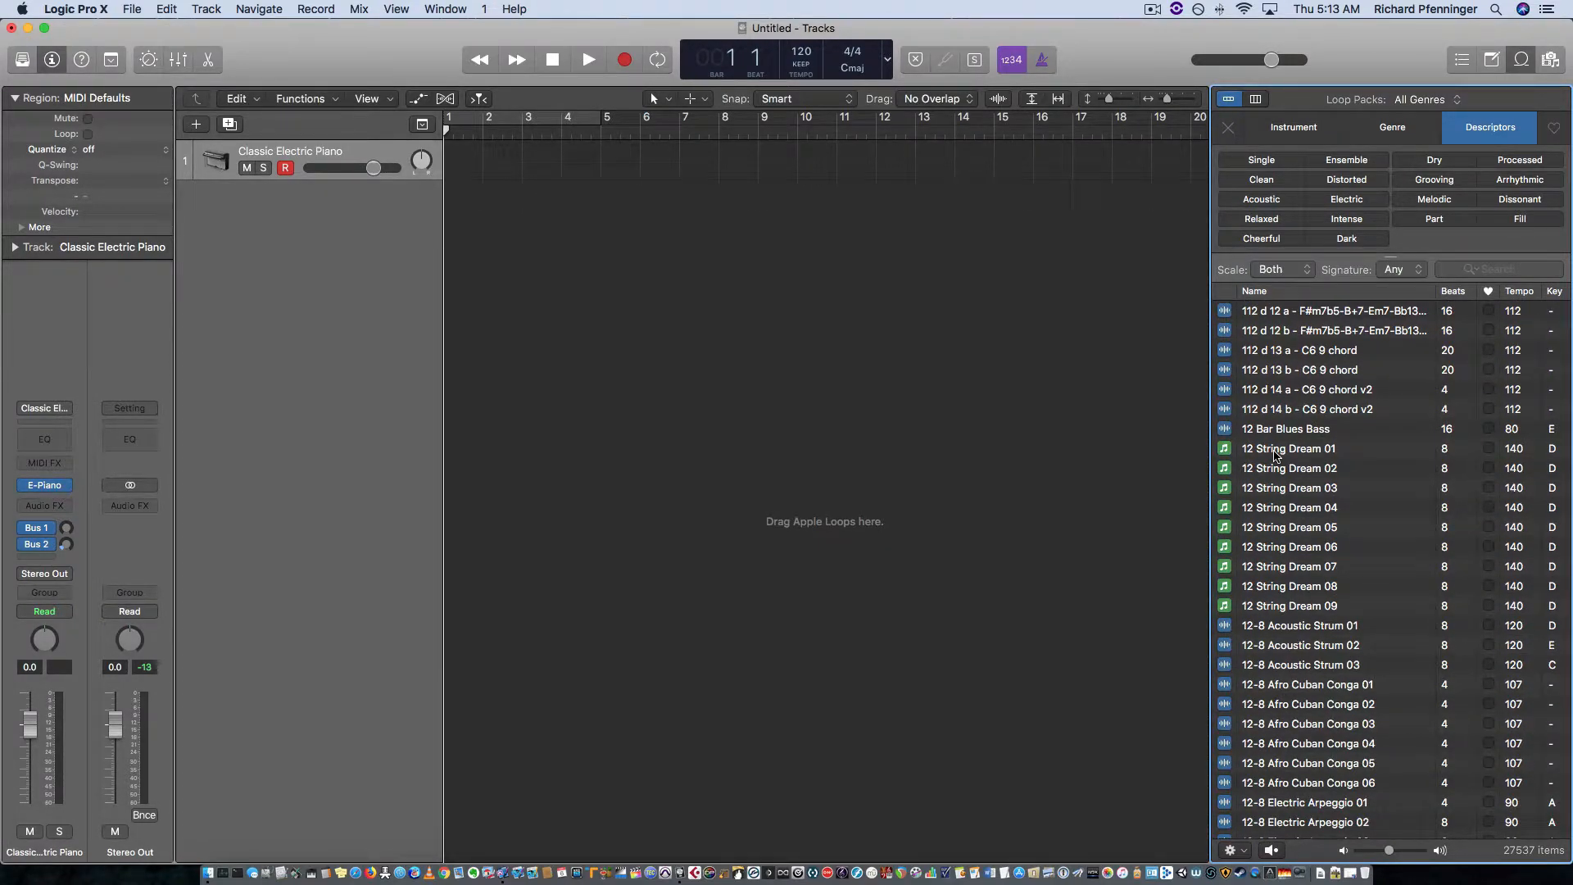
left_click(1276, 457)
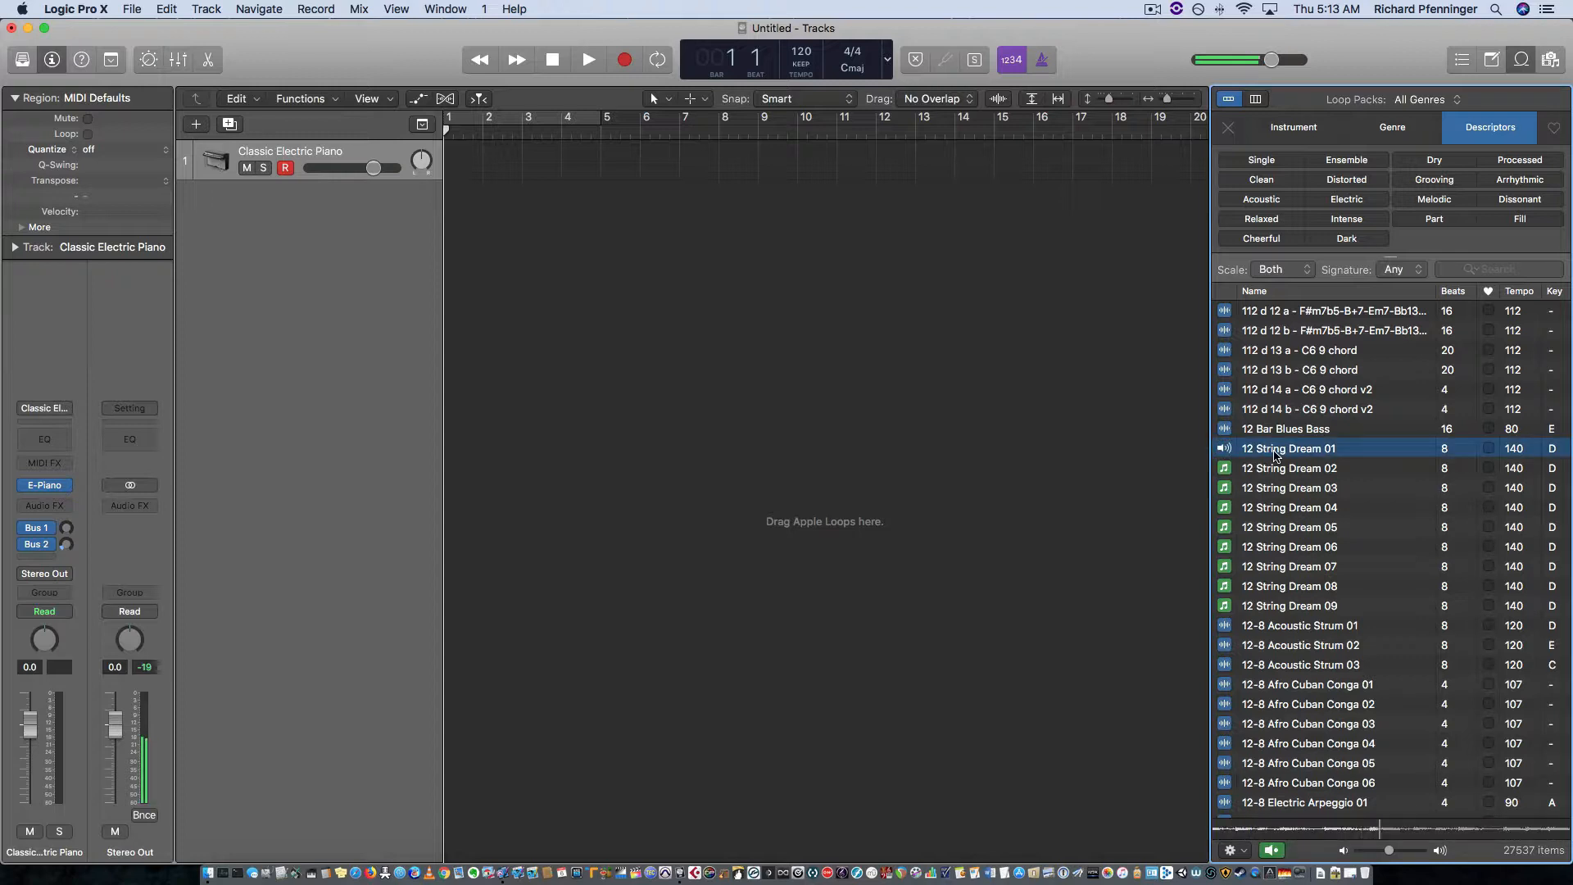
left_click(1275, 456)
left_click_drag(1276, 457, 418, 273)
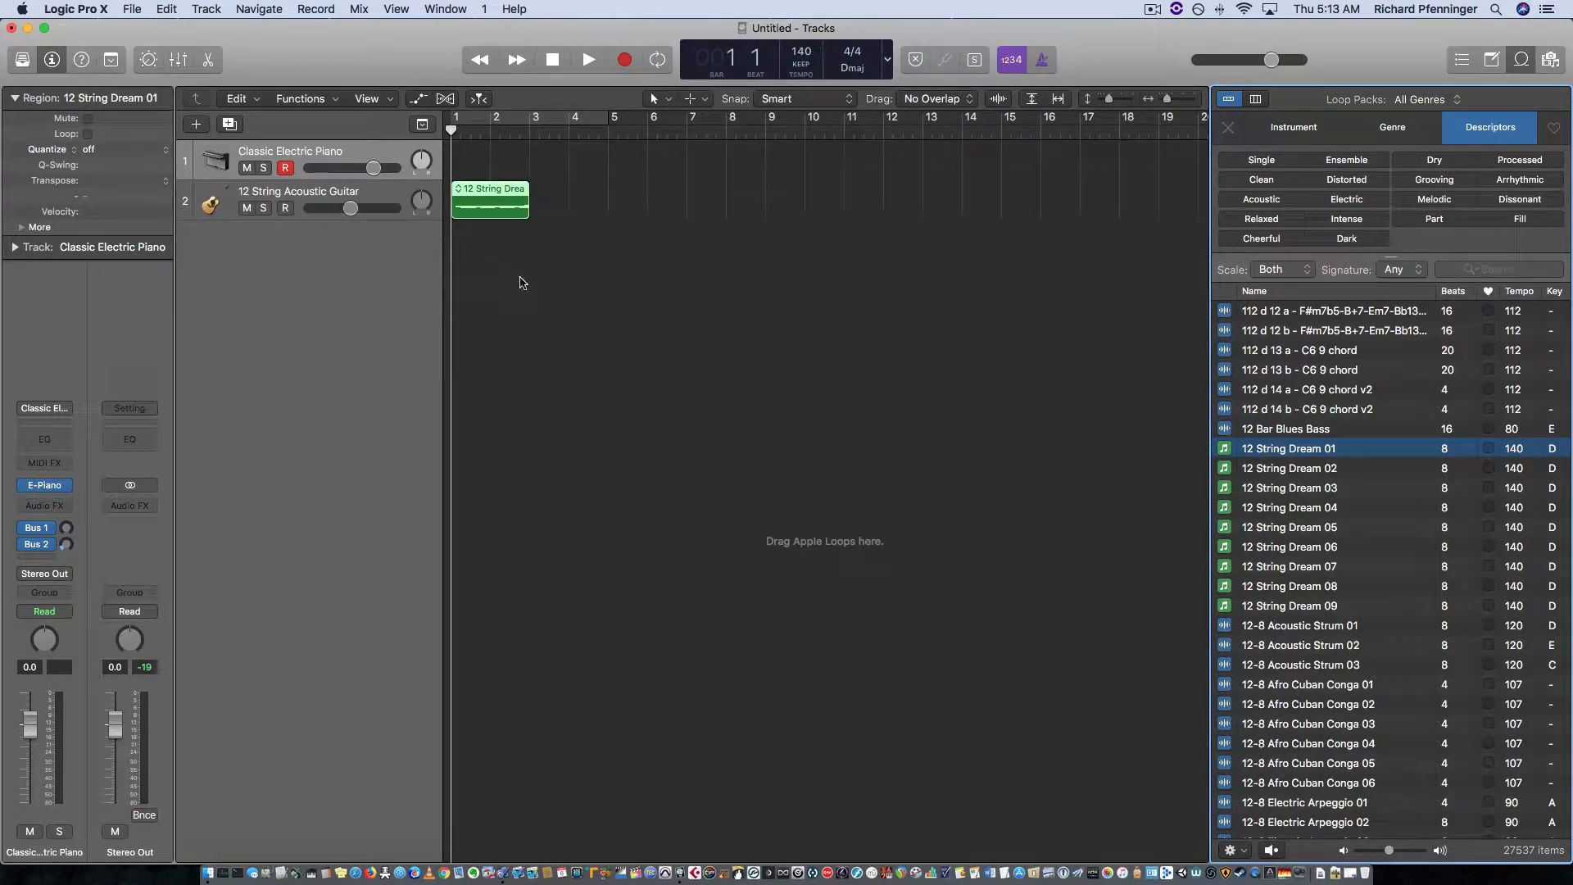
Step: Lower two early notes of the 12 String Dream 01 region by a semitone in the Piano Roll, shorten the first note, and play it back
double_click(500, 207)
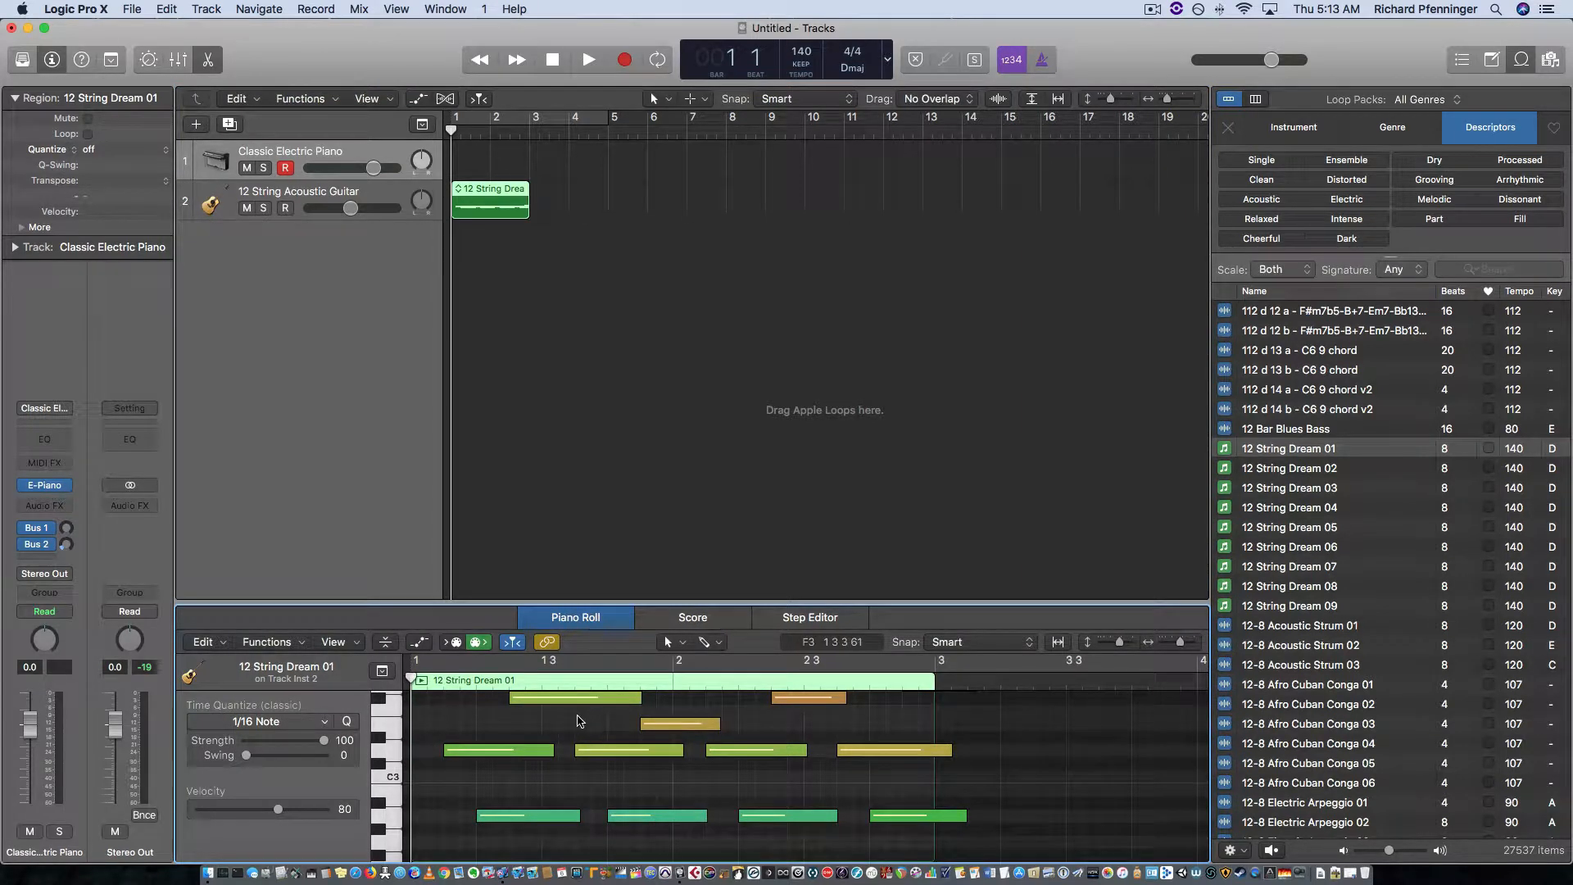
left_click_drag(587, 703, 508, 766)
left_click(617, 774)
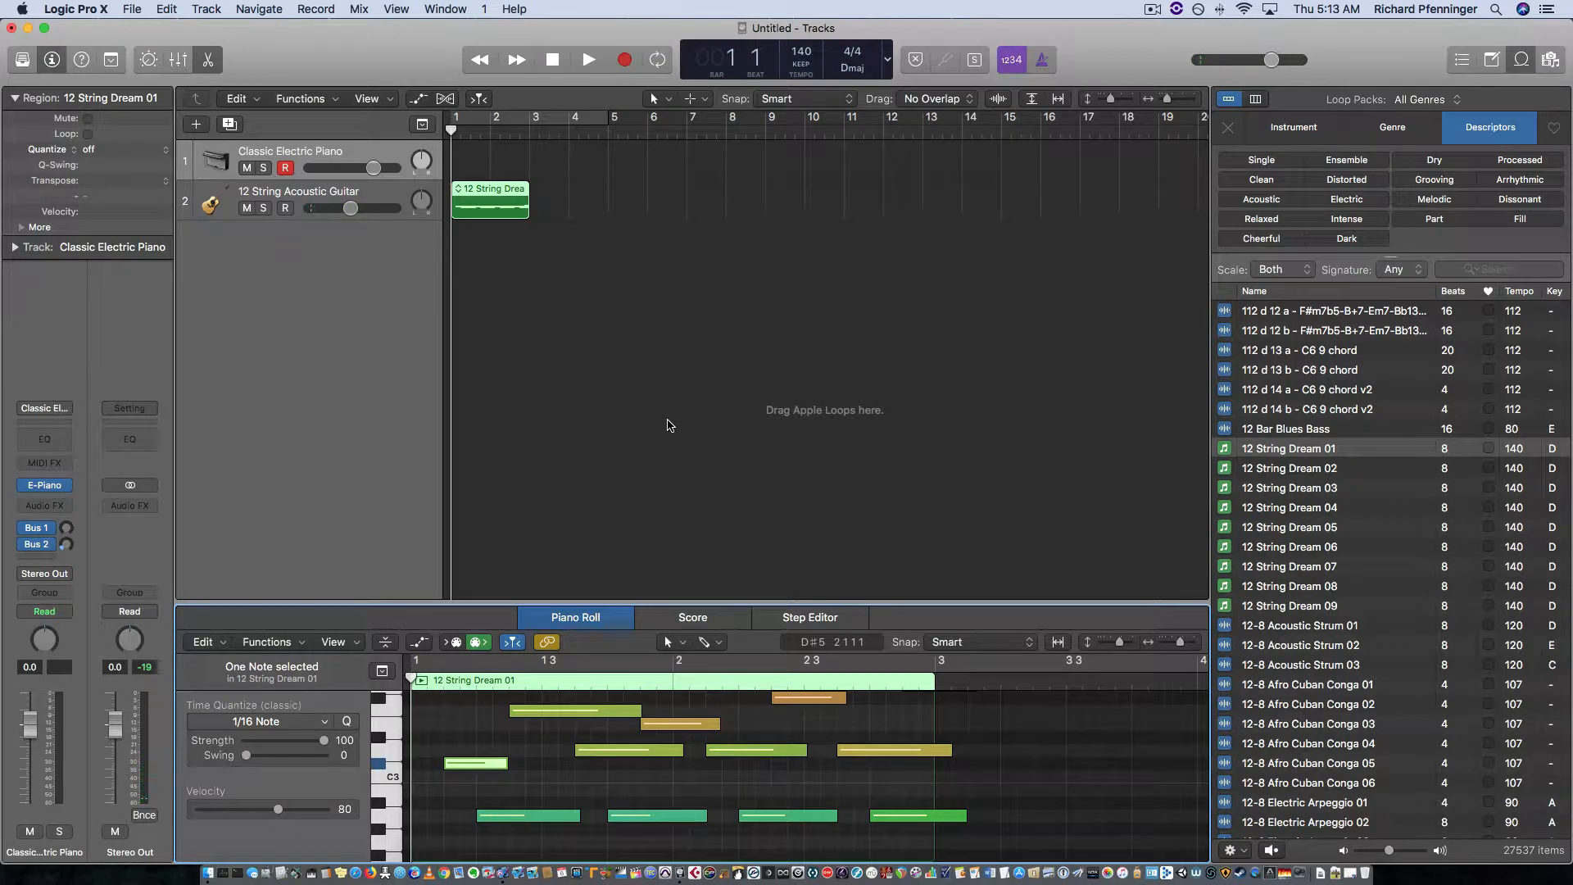
key("space")
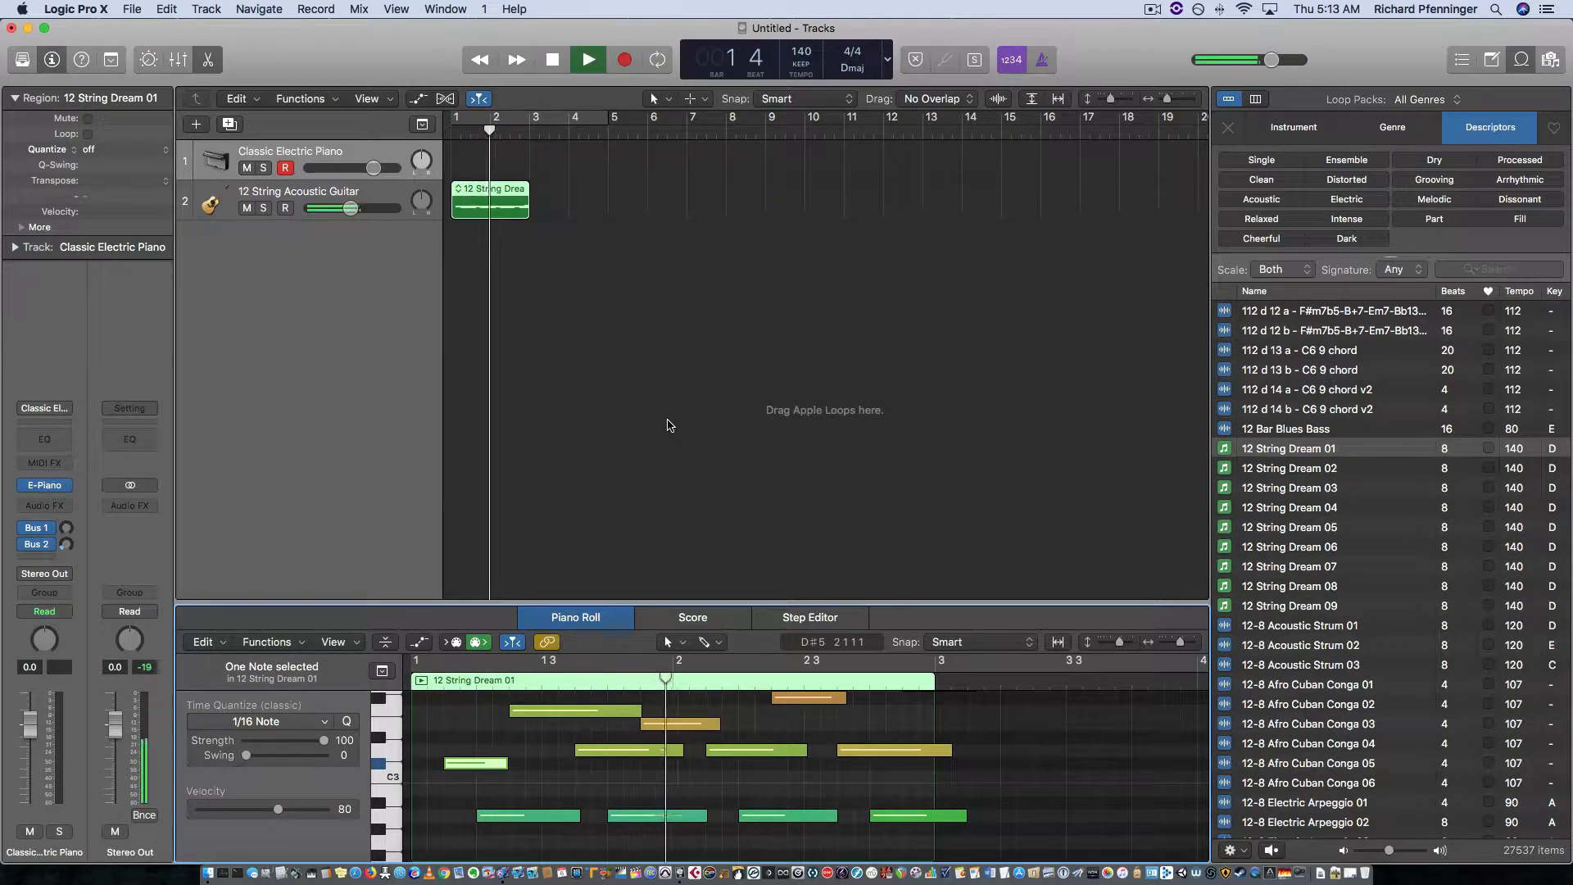
key("space")
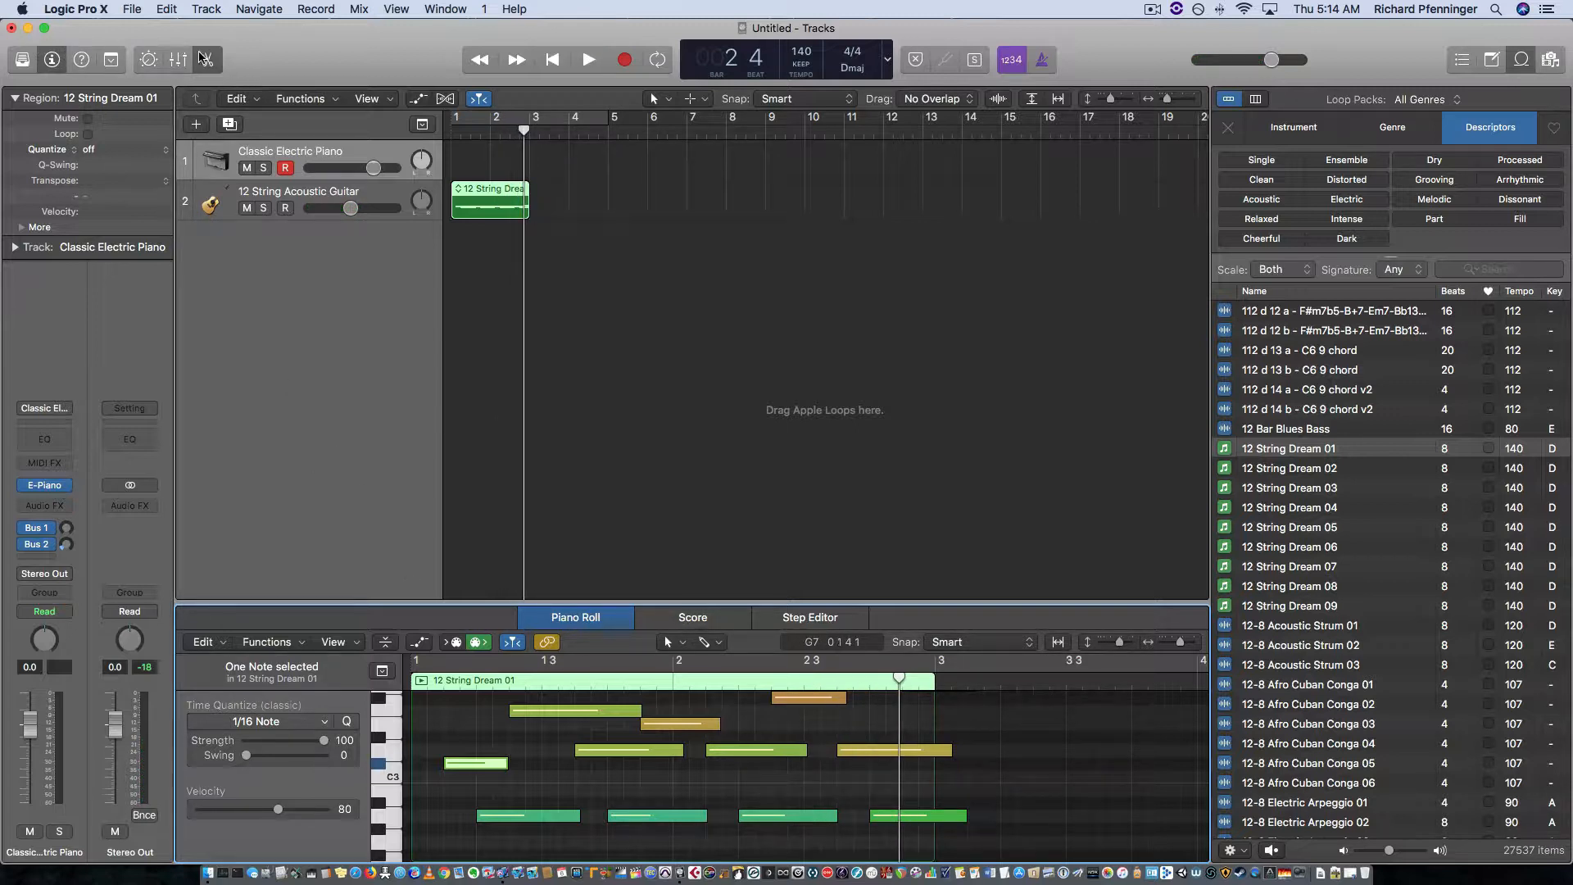
Step: Close the Piano Roll and delete the 12 String Dream 01 region from the arrangement
left_click(207, 59)
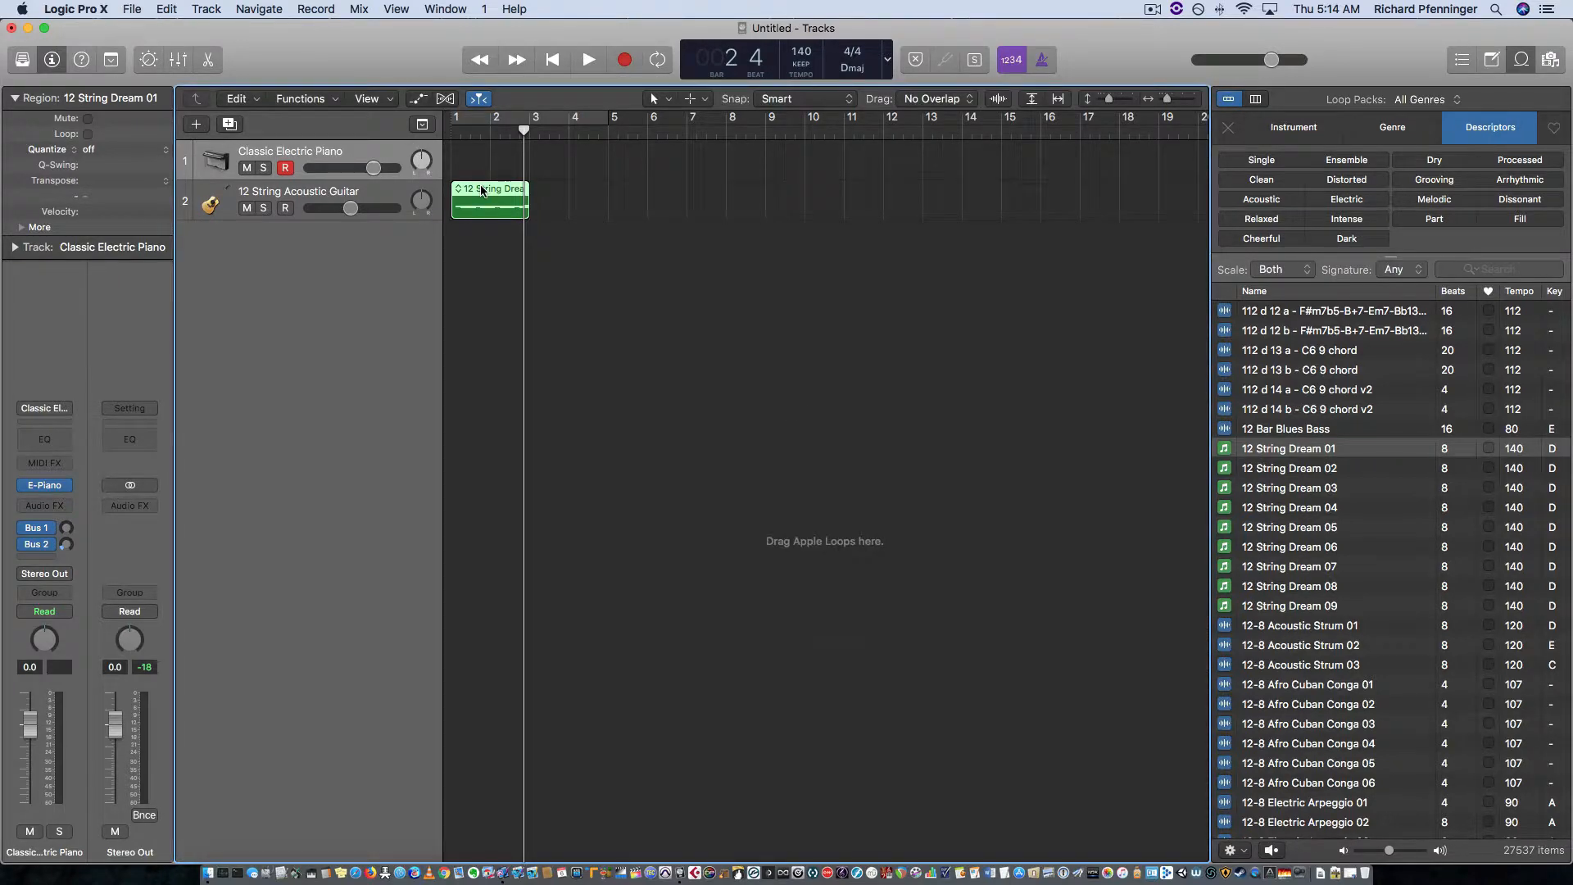
key("Delete")
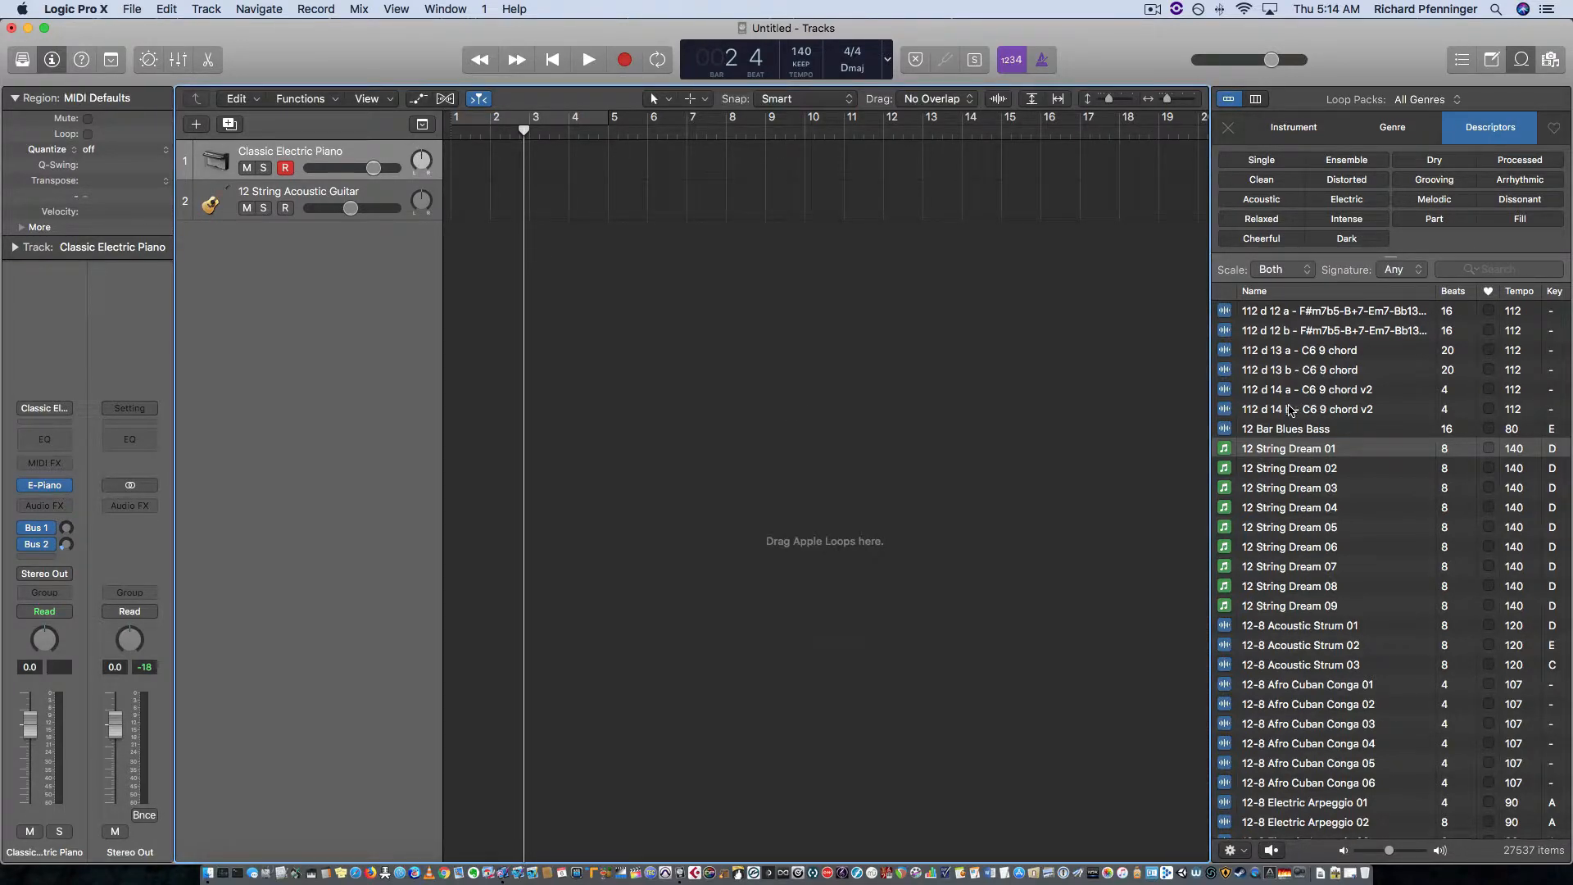
Step: Add the 084 d 01 a - Am7-D9 loop on a new track at bar 1 and undo that addition
scroll(1283, 470, "up", 20)
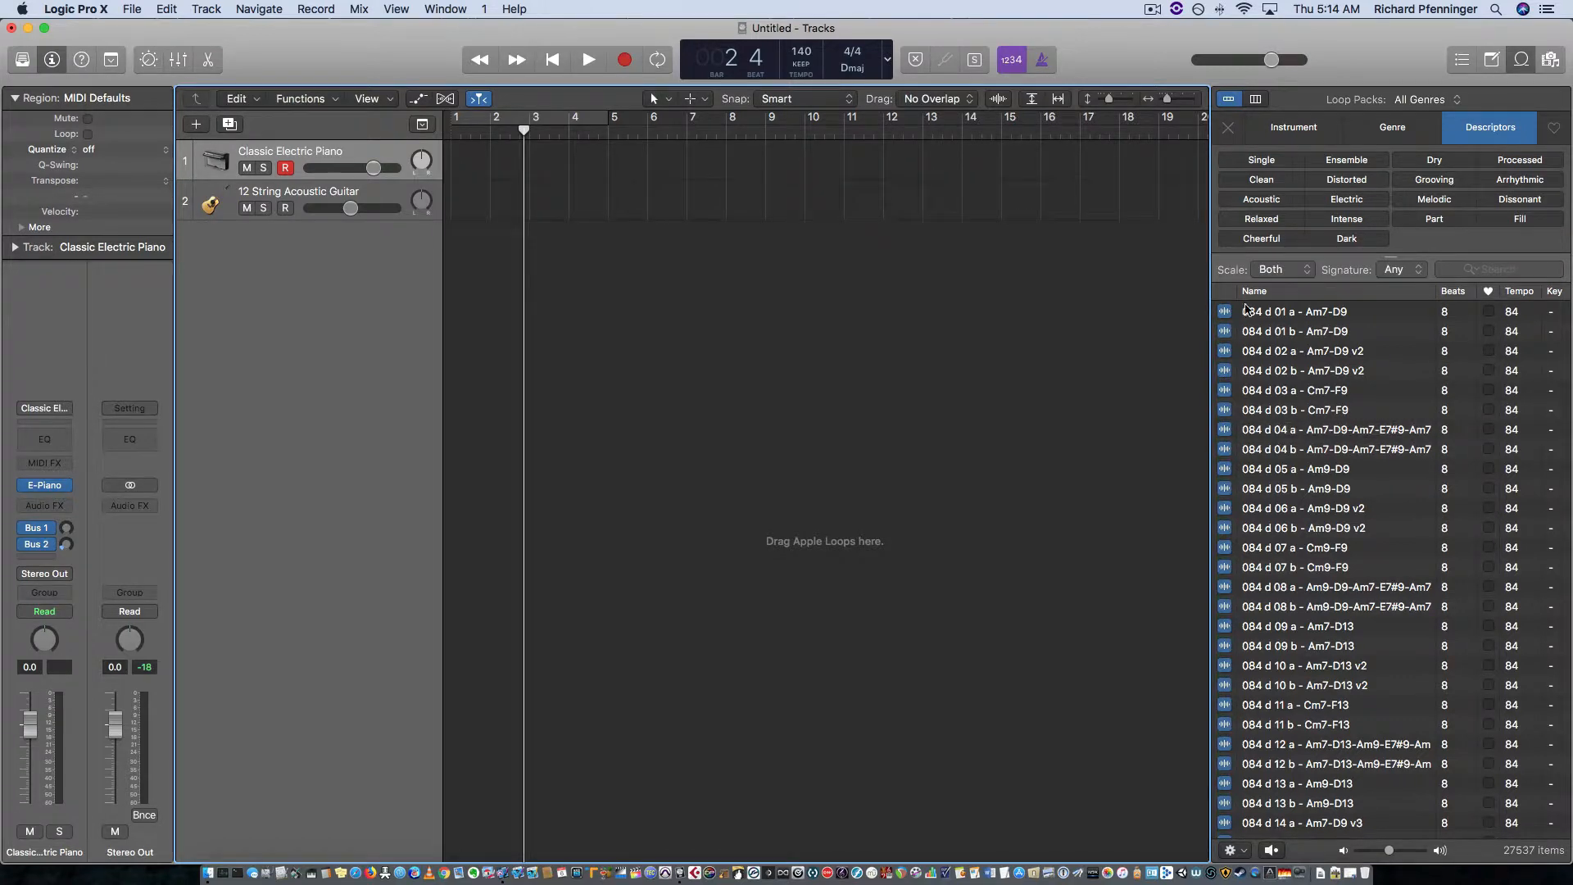
left_click_drag(1229, 312, 436, 258)
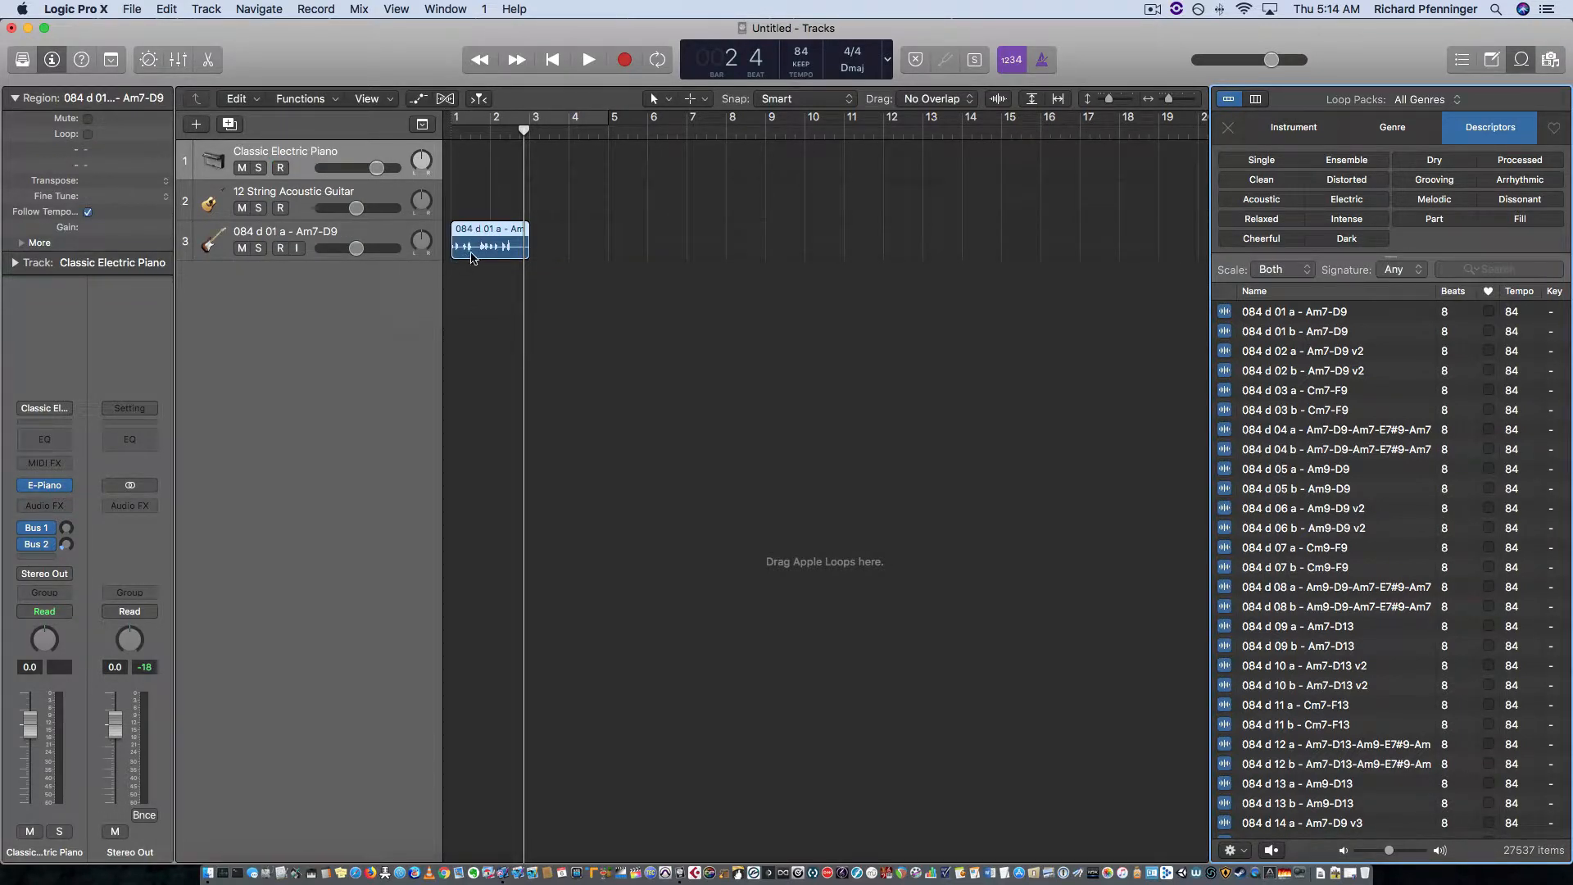
left_click_drag(524, 127, 443, 143)
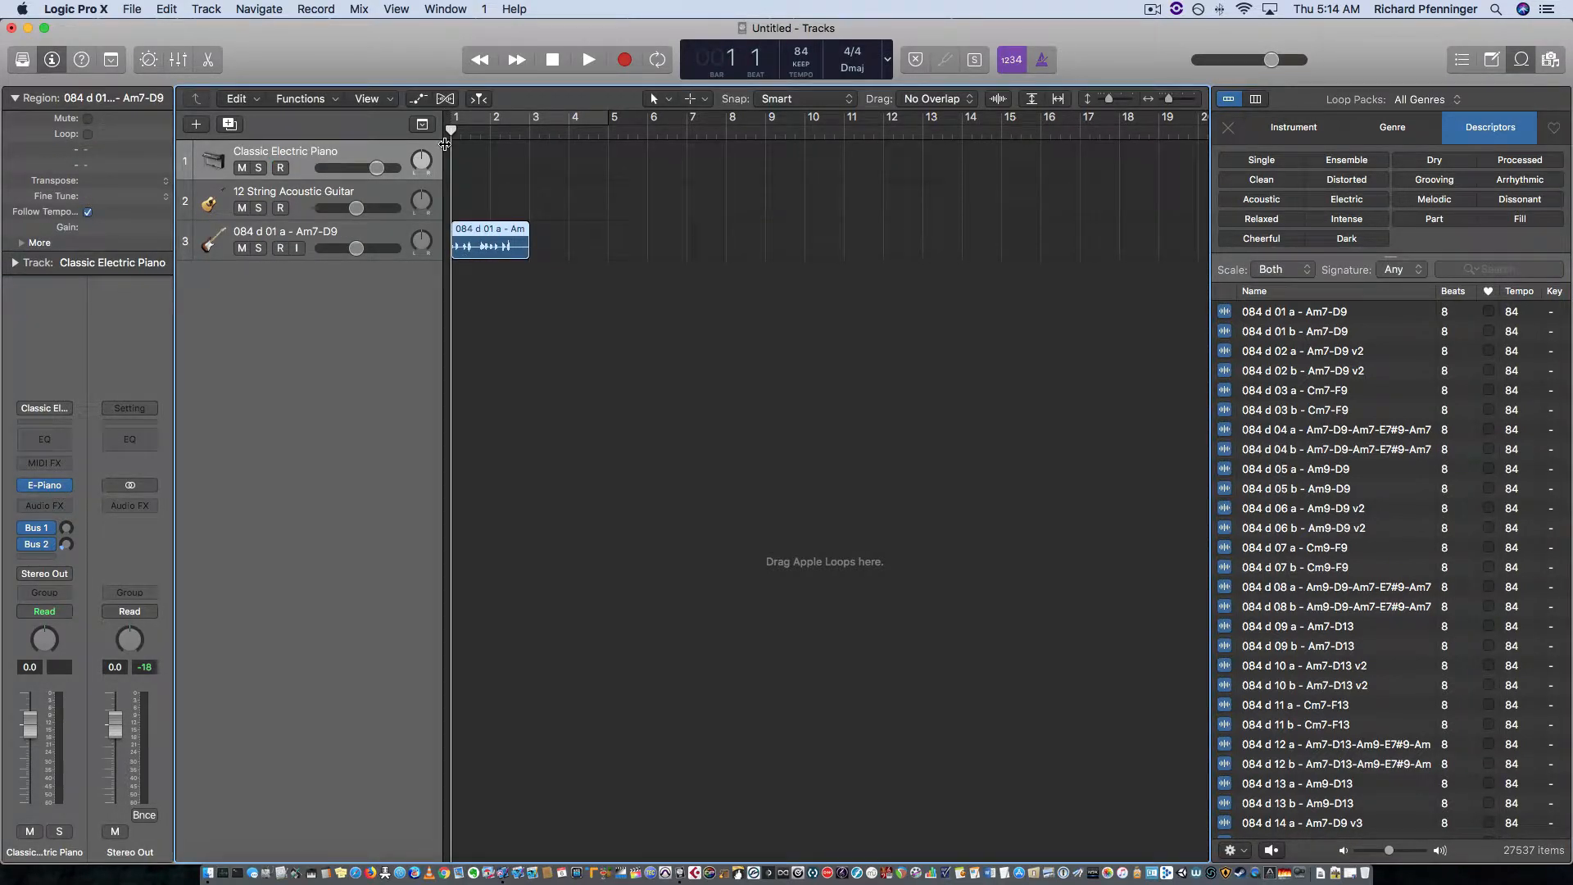
key("super+z")
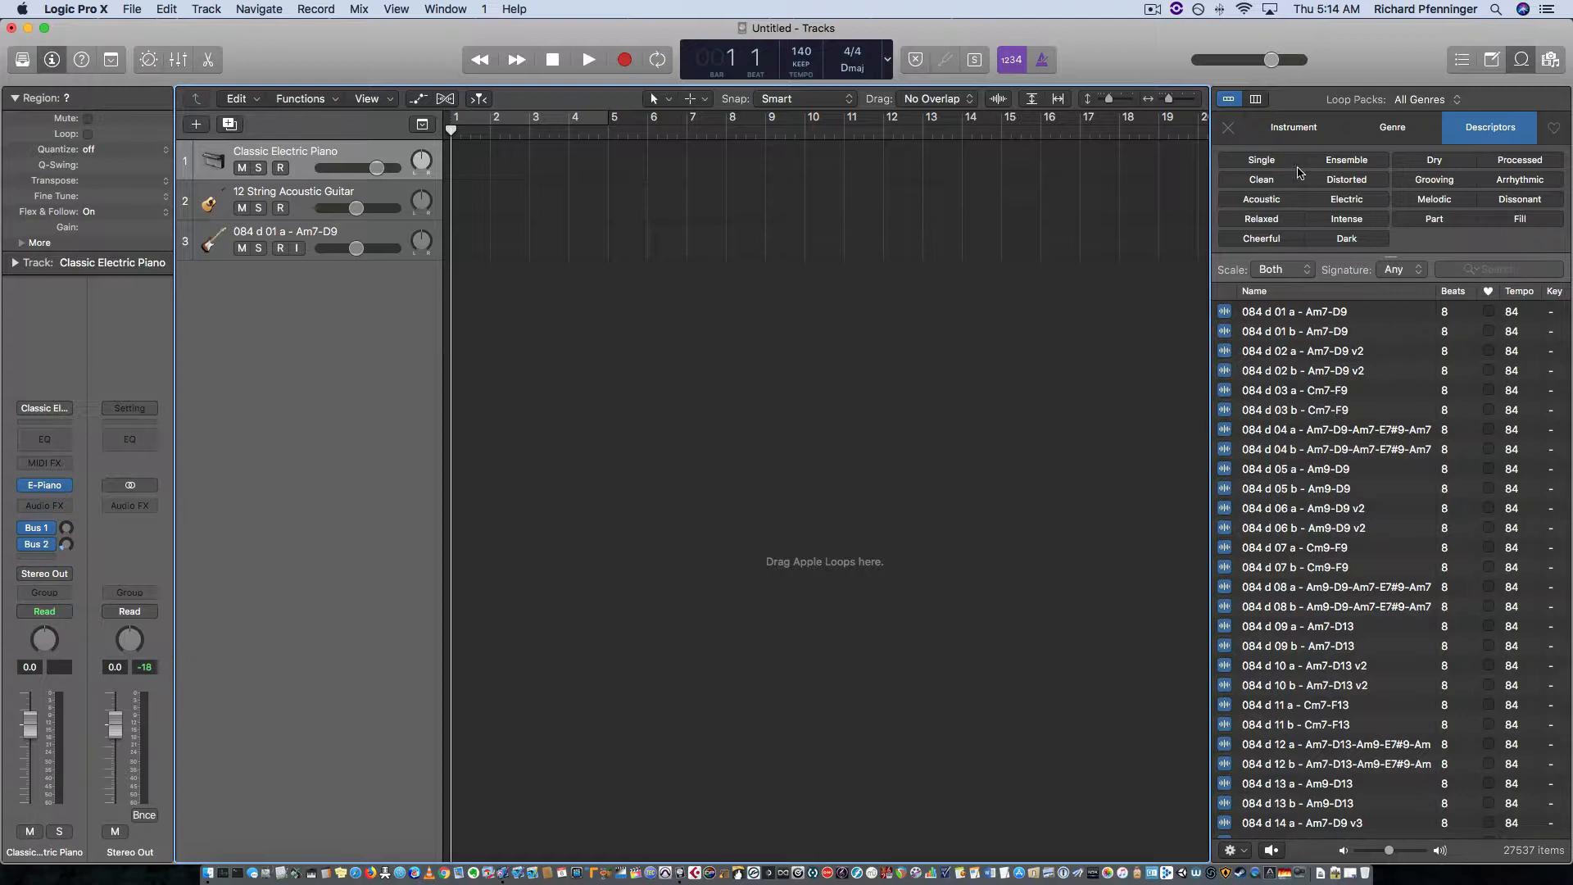
Step: Filter the loops by the All Drums instrument and preview 2-Step Back Flip Beat 02 and 12-8 Jazzy Drumset 13
left_click(1303, 131)
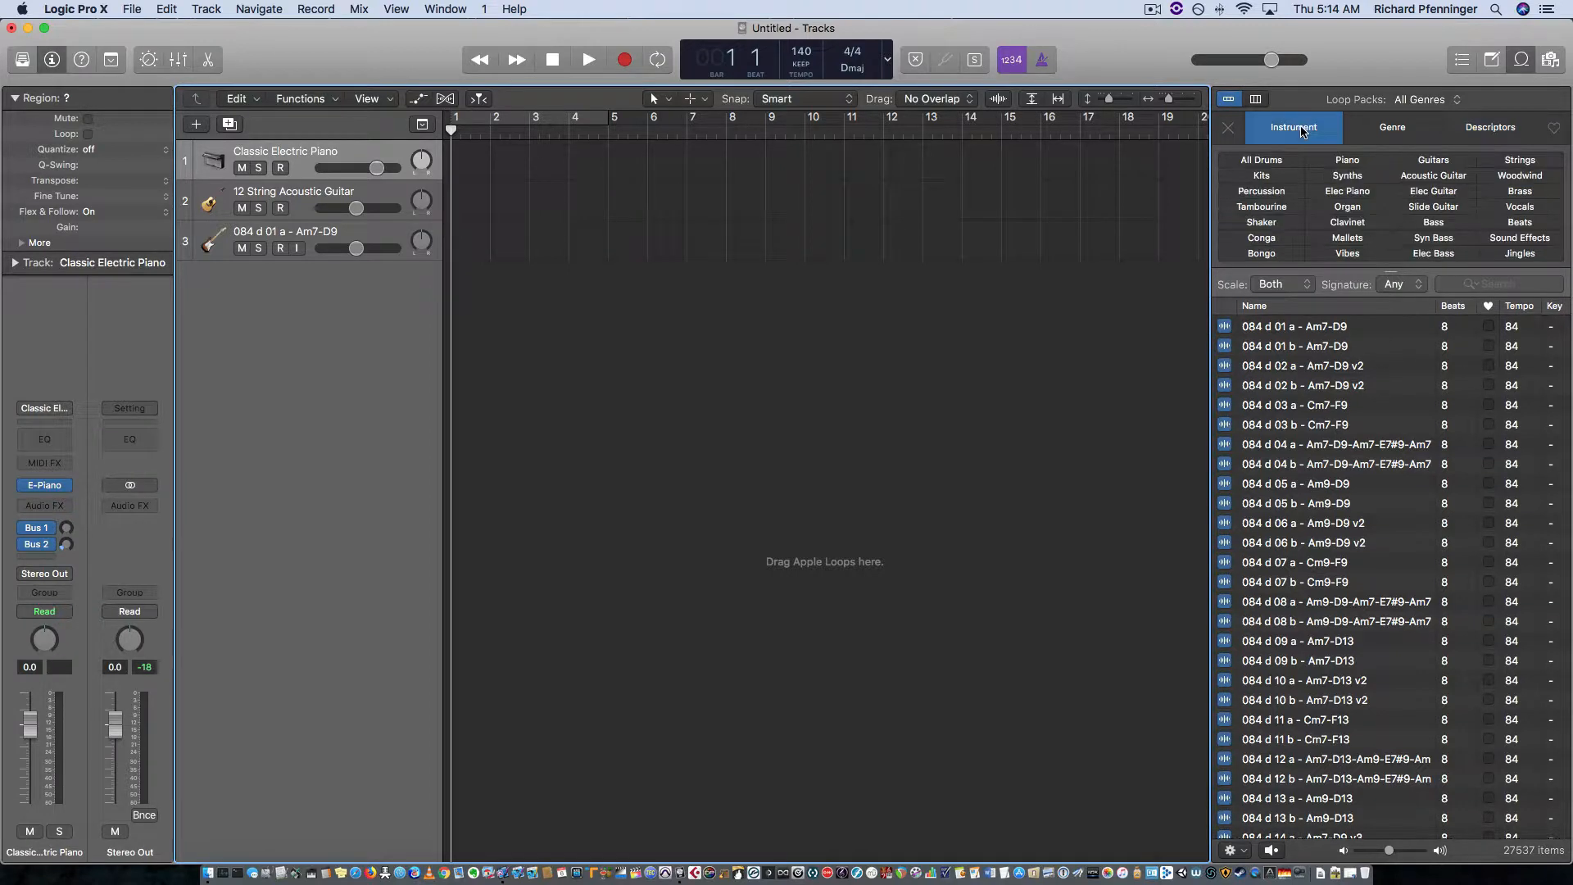
left_click(1270, 162)
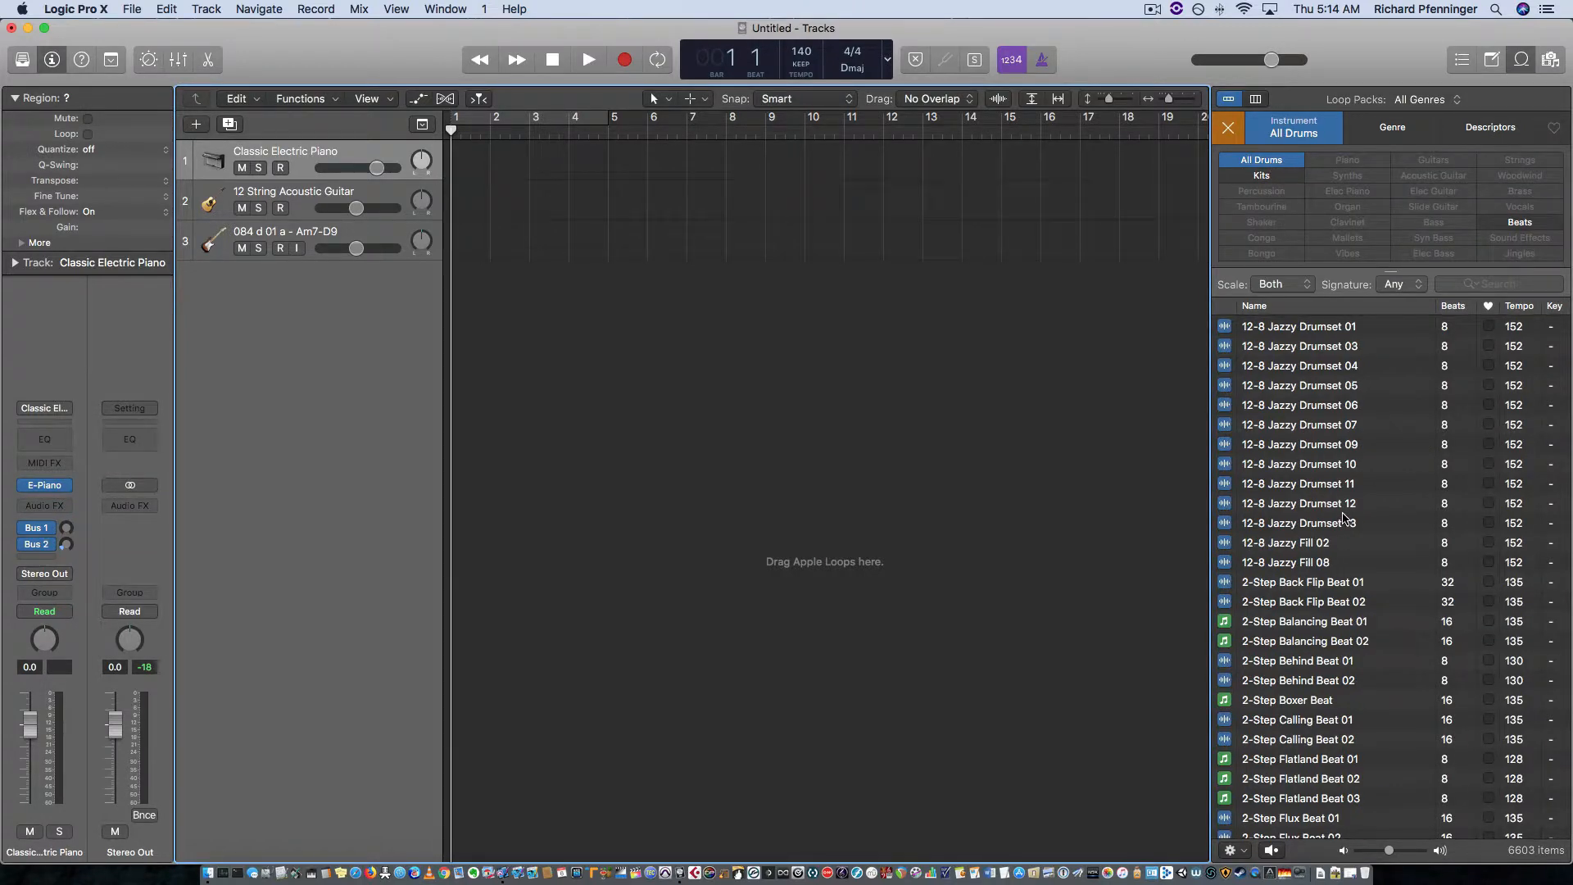
left_click(1268, 603)
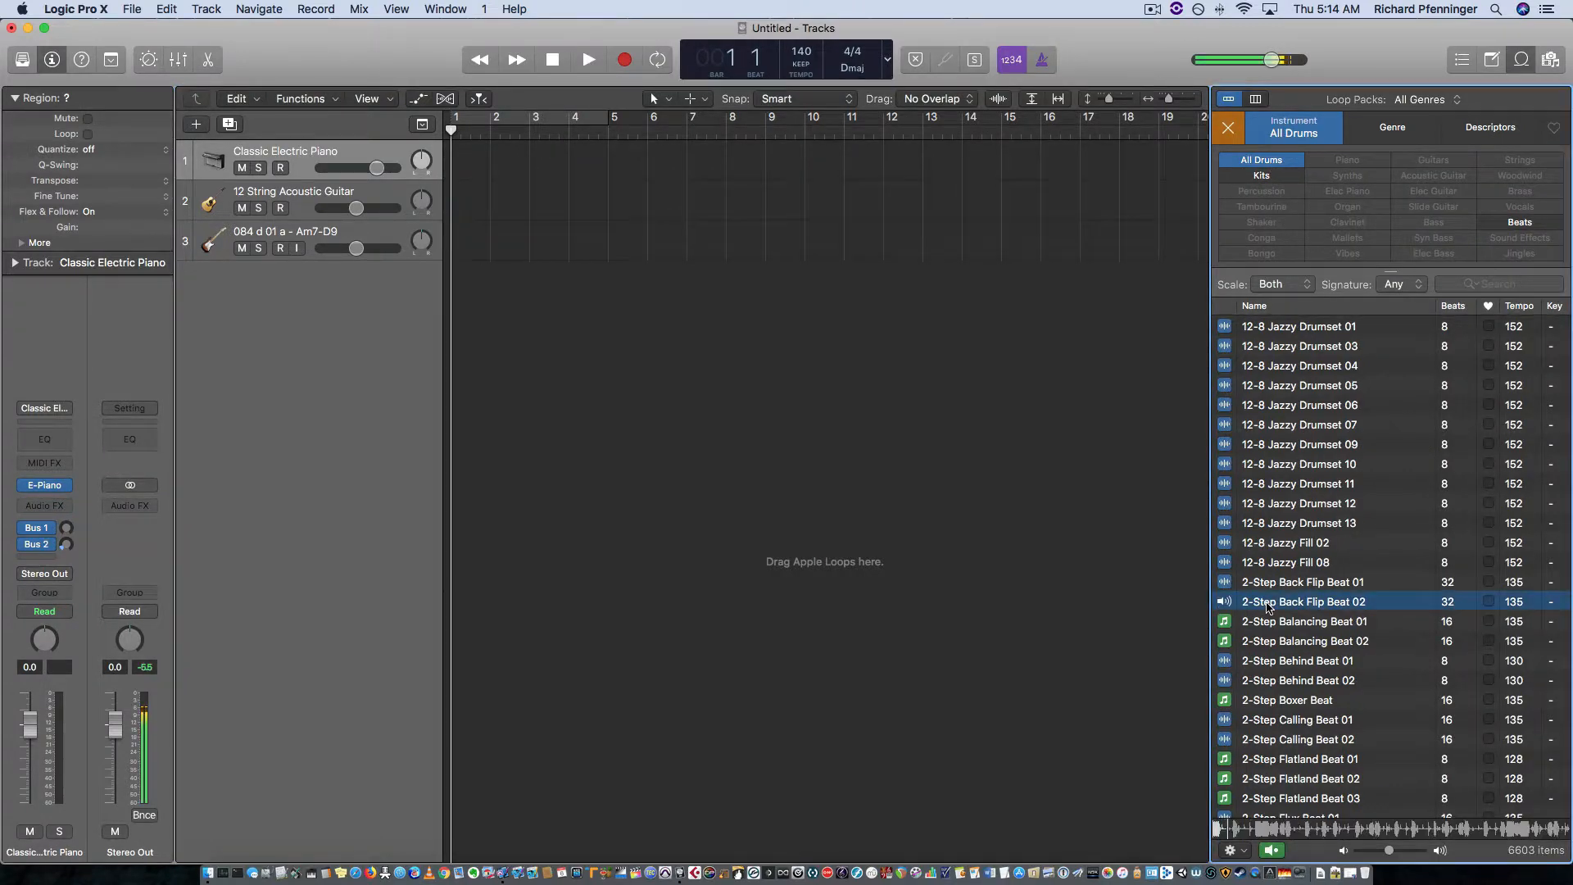
left_click(1289, 526)
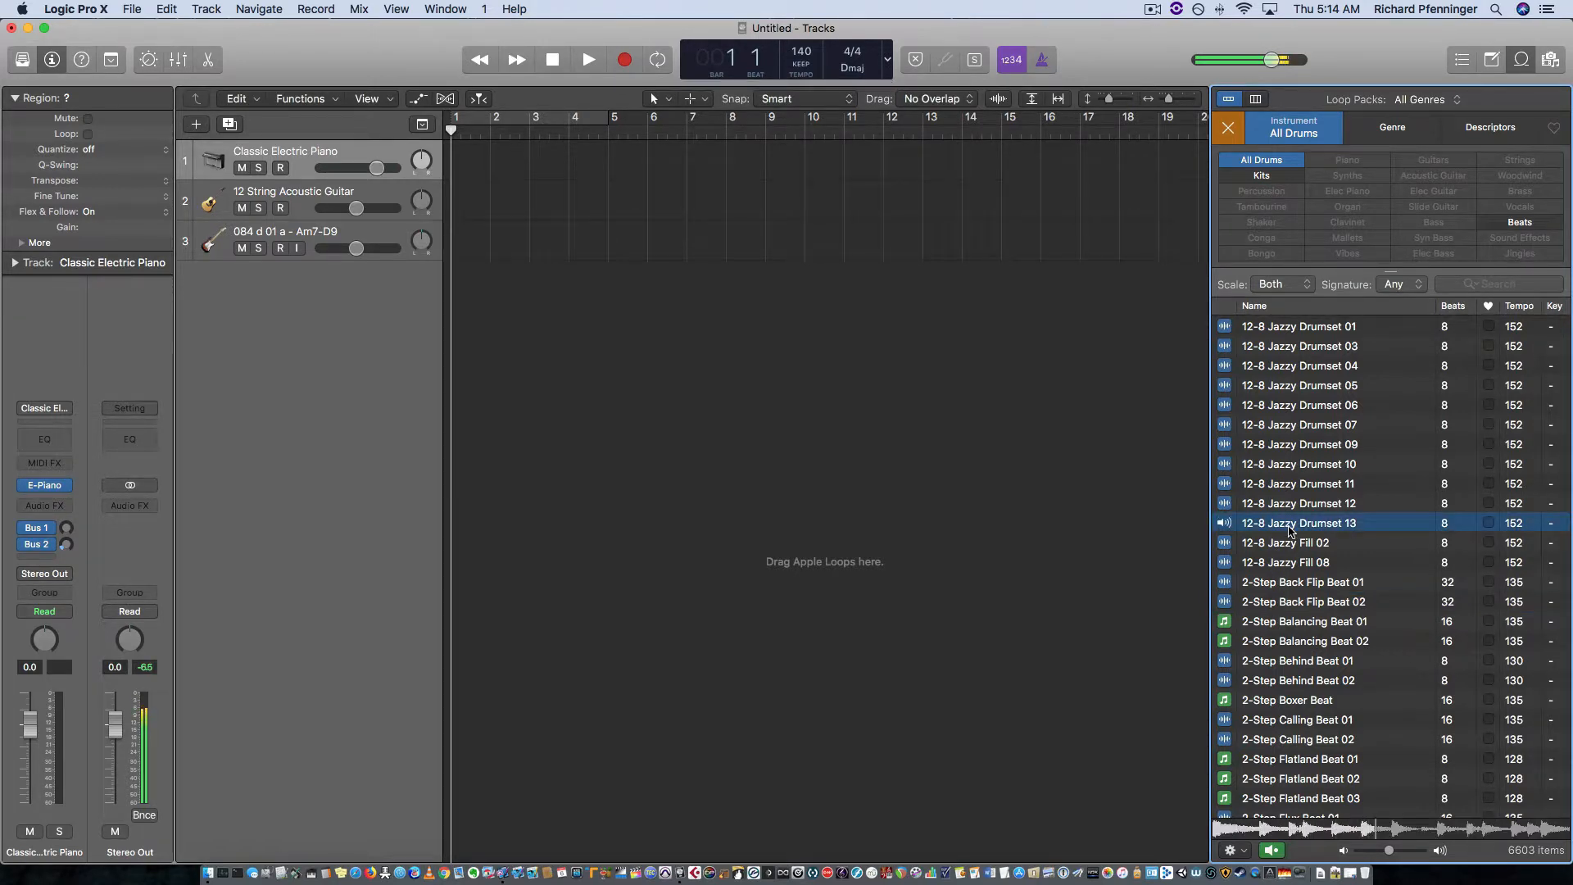
Step: Try to add the 12-8 Jazzy Drumset 13 loop to the arrangement and play the project from bar 1
left_click_drag(1291, 529, 435, 240)
key("space")
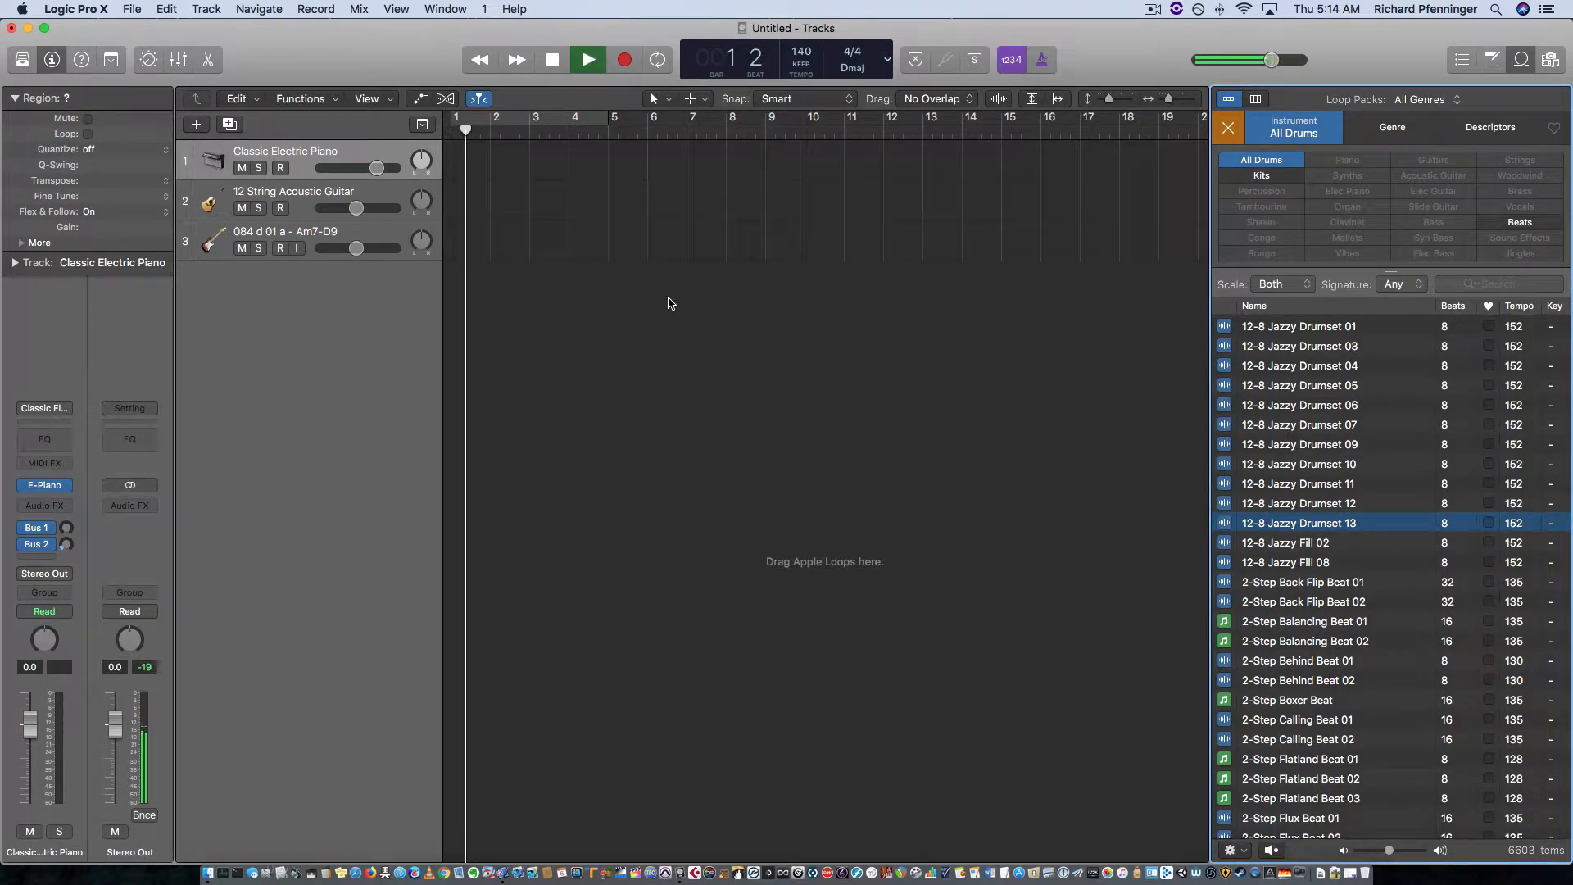
left_click_drag(497, 130, 453, 129)
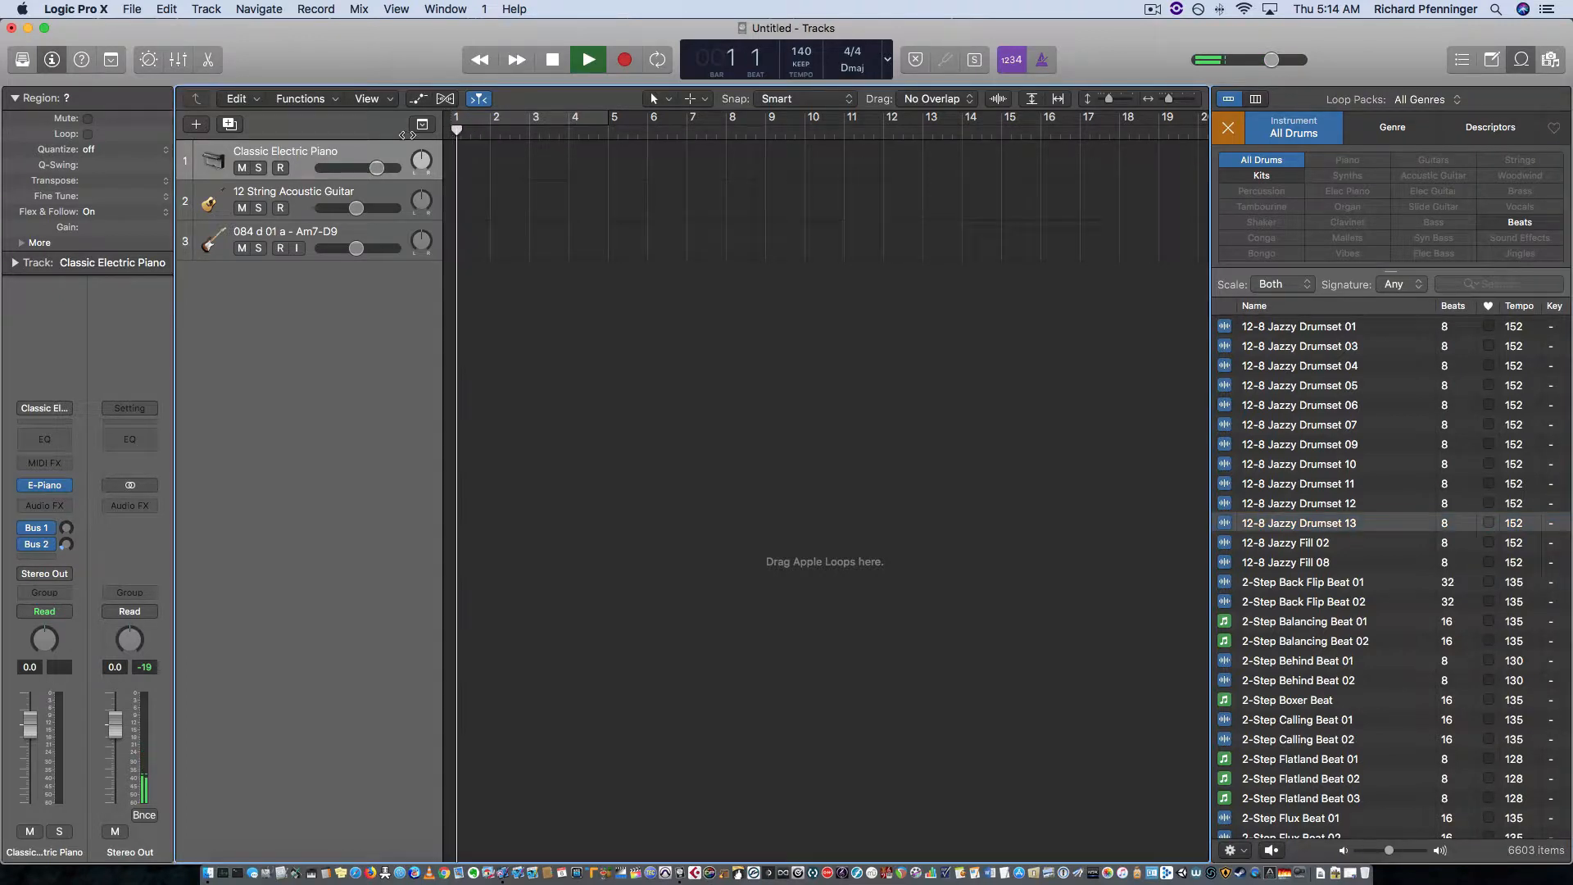
key("space")
Step: Delete the 084 d 01 a - Am7-D9 and 12 String Acoustic Guitar tracks
left_click(399, 236)
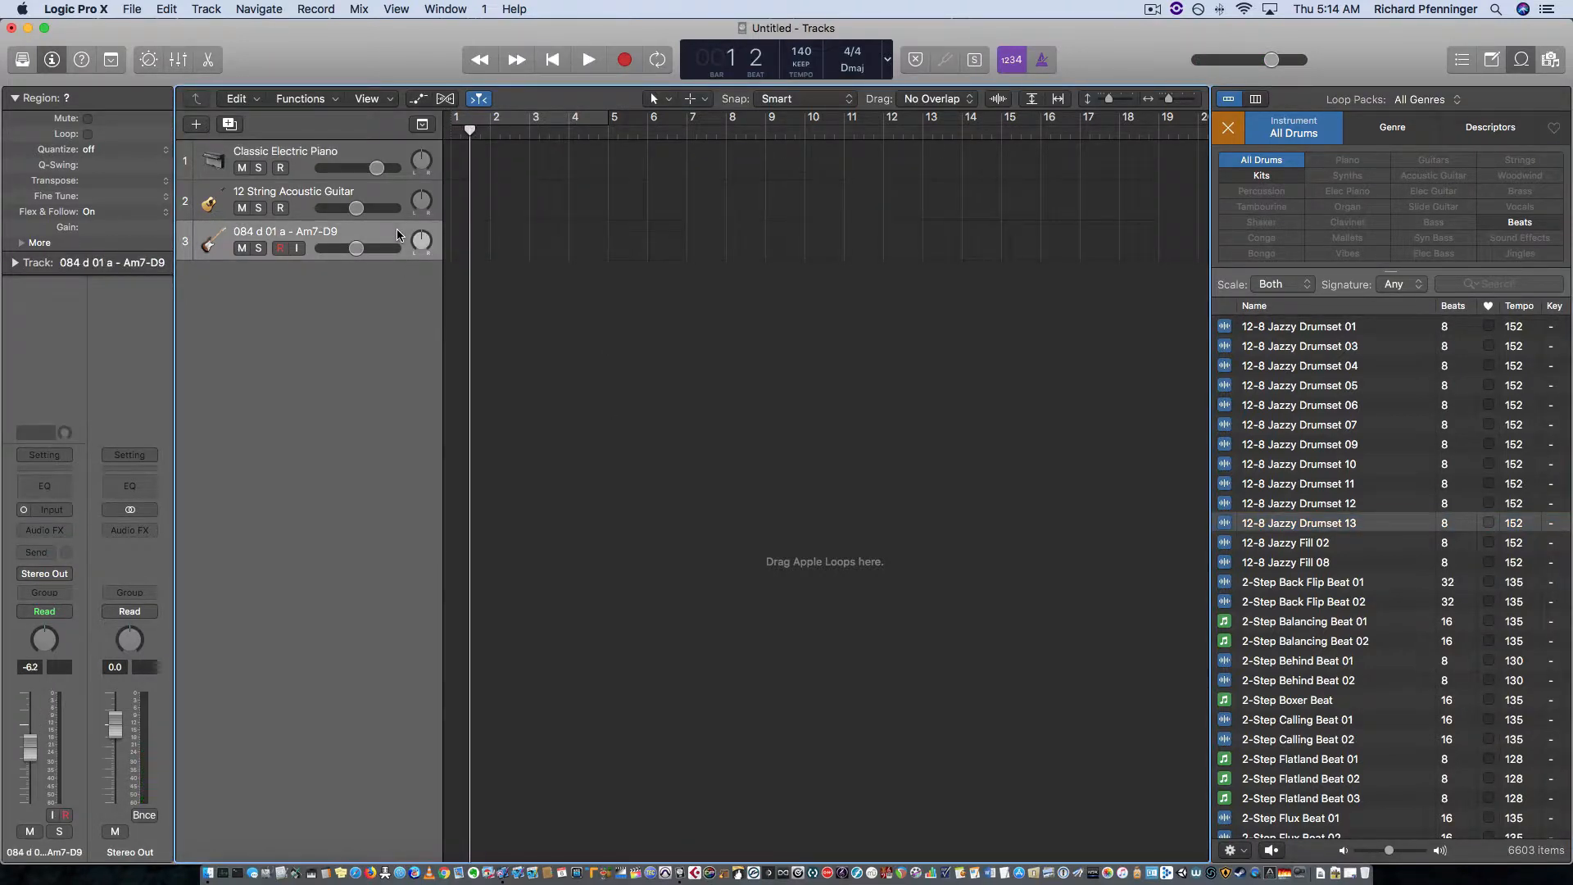
key("super+BackSpace")
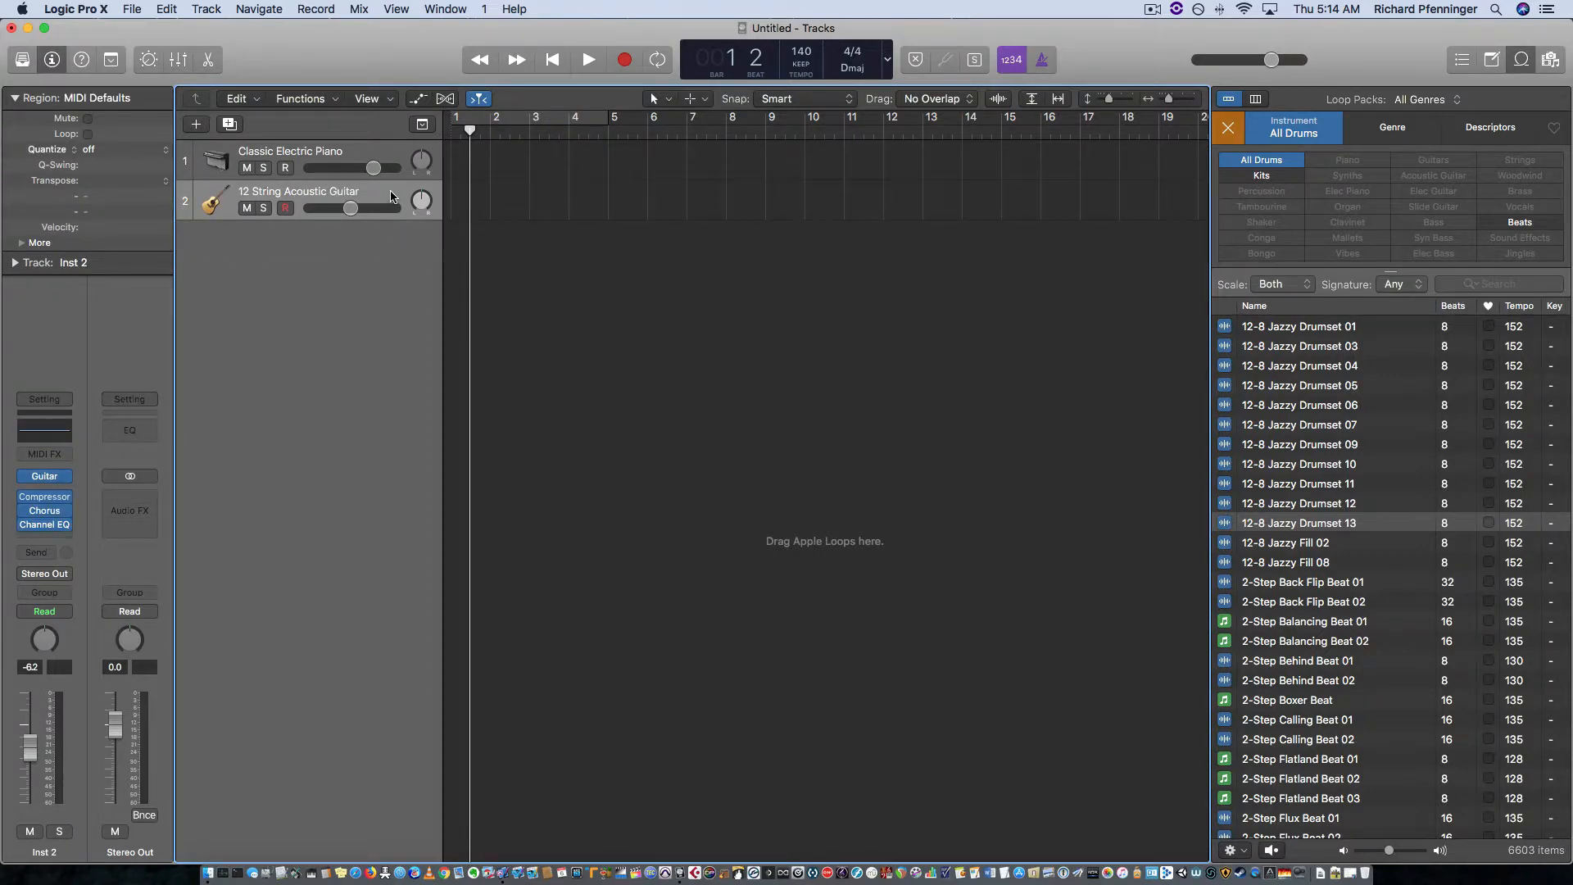
key("super+BackSpace")
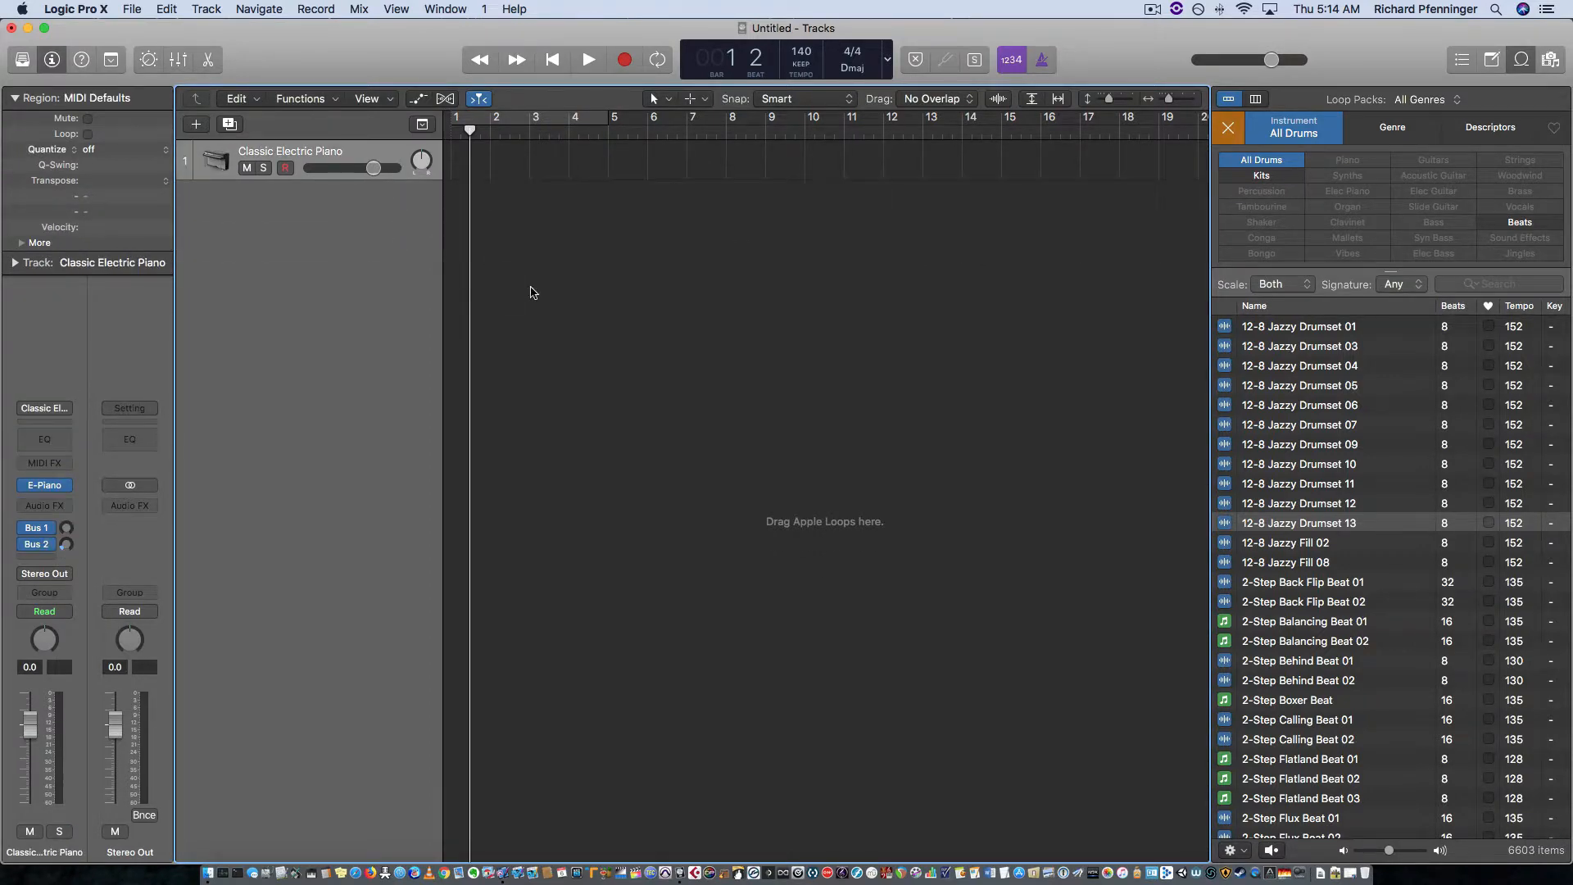
Step: Preview the 12-8 Jazzy Drumset 03 loop and add it on a new track at bar 1, importing its tempo information
left_click(1280, 354)
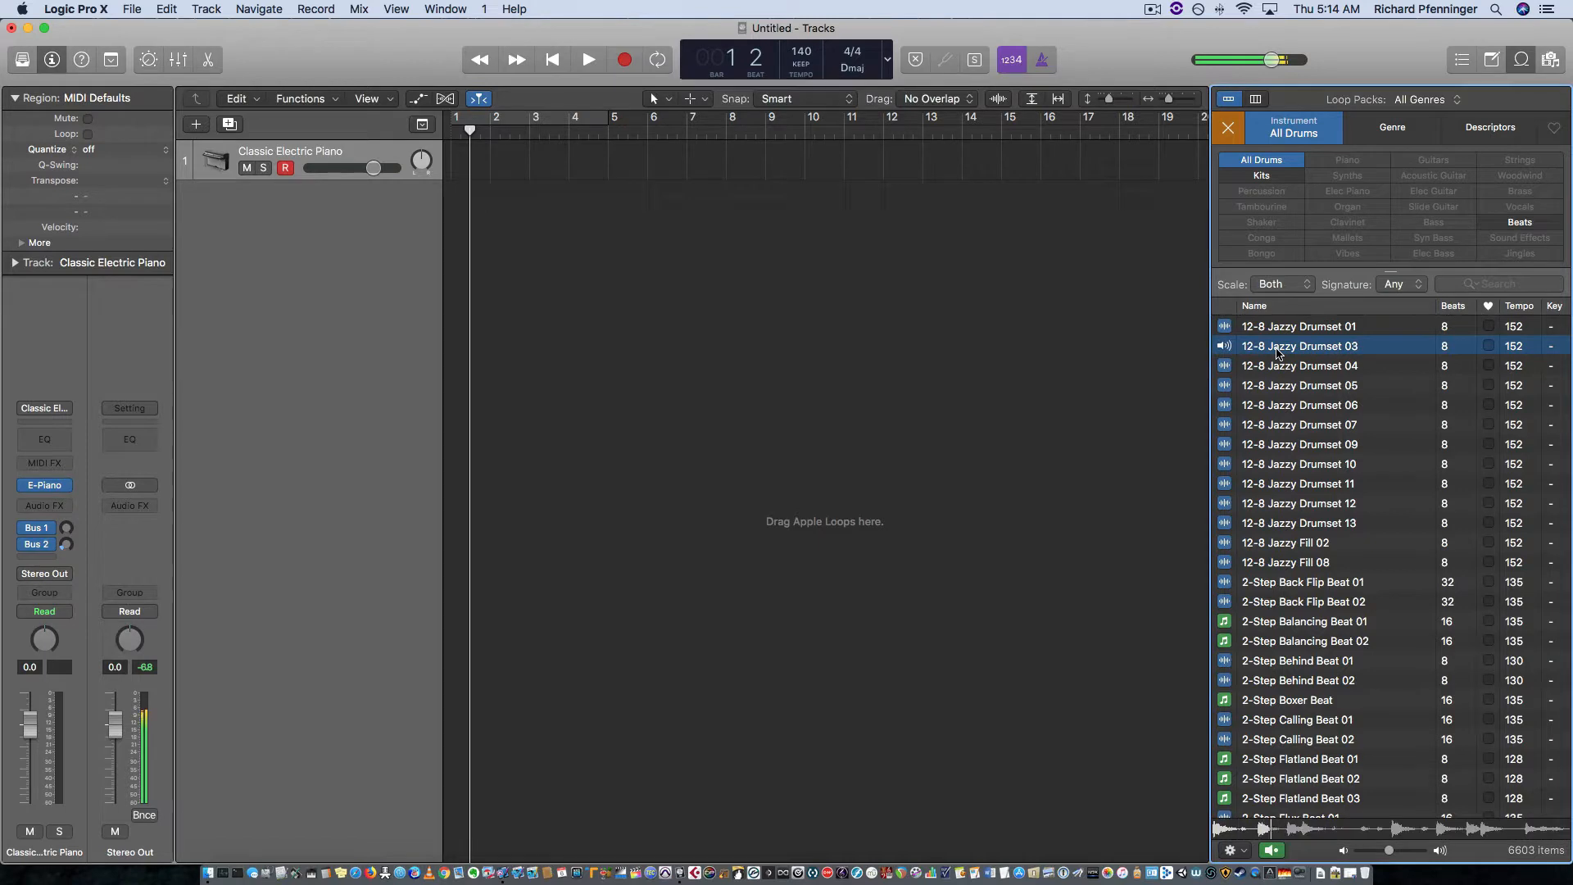
left_click_drag(1279, 354, 485, 268)
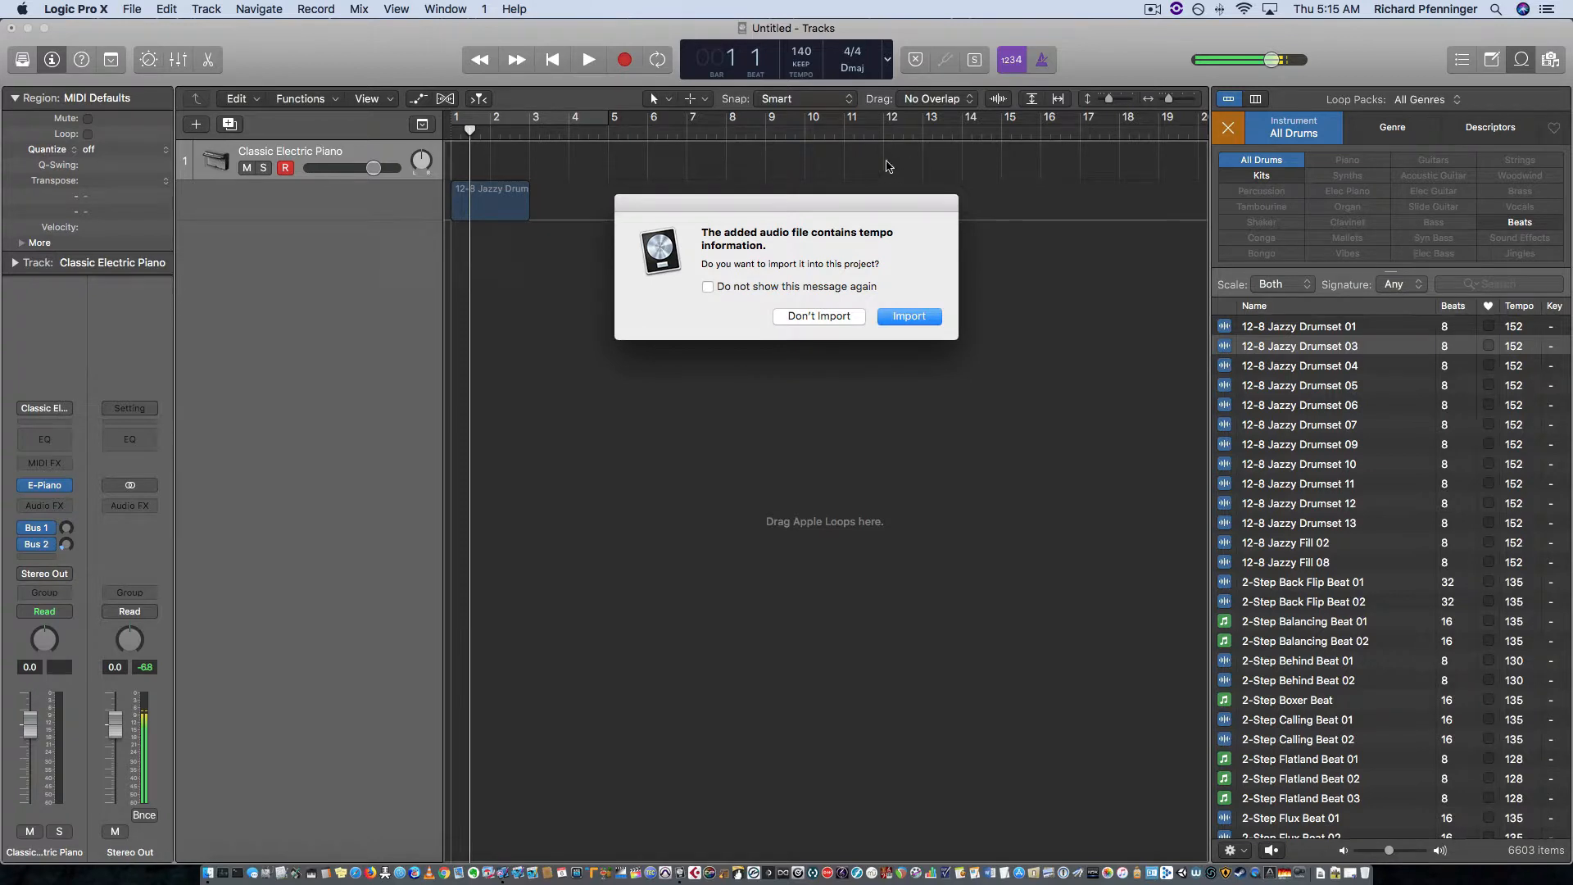
left_click(920, 322)
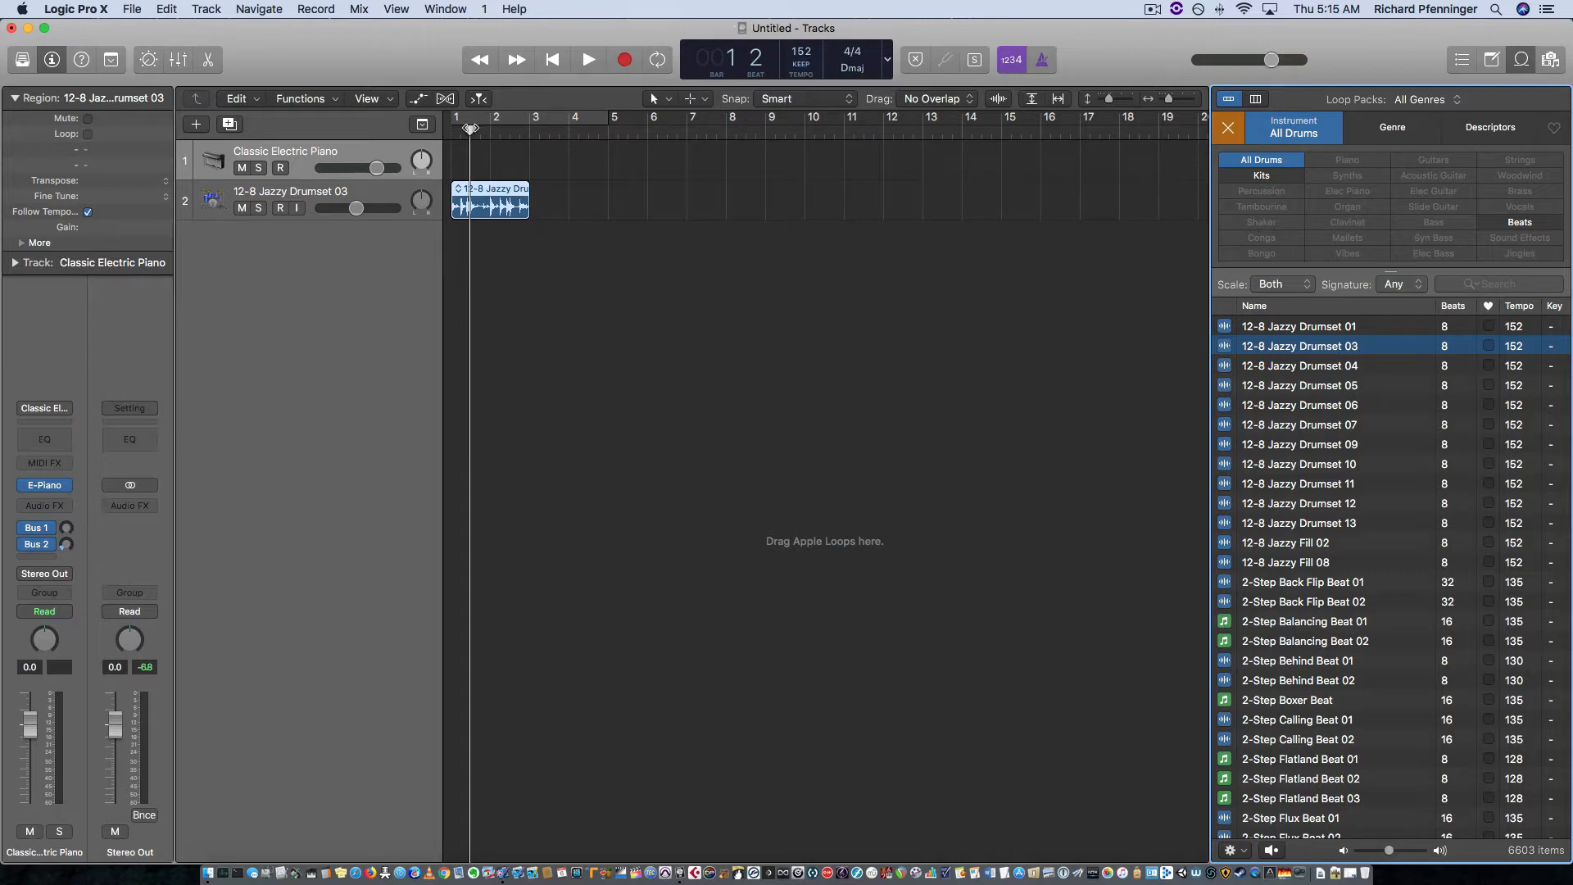
Step: Play the 12-8 Jazzy Drumset 03 region from bar 1, stop playback, and return the playhead to bar 1
left_click_drag(470, 129, 448, 133)
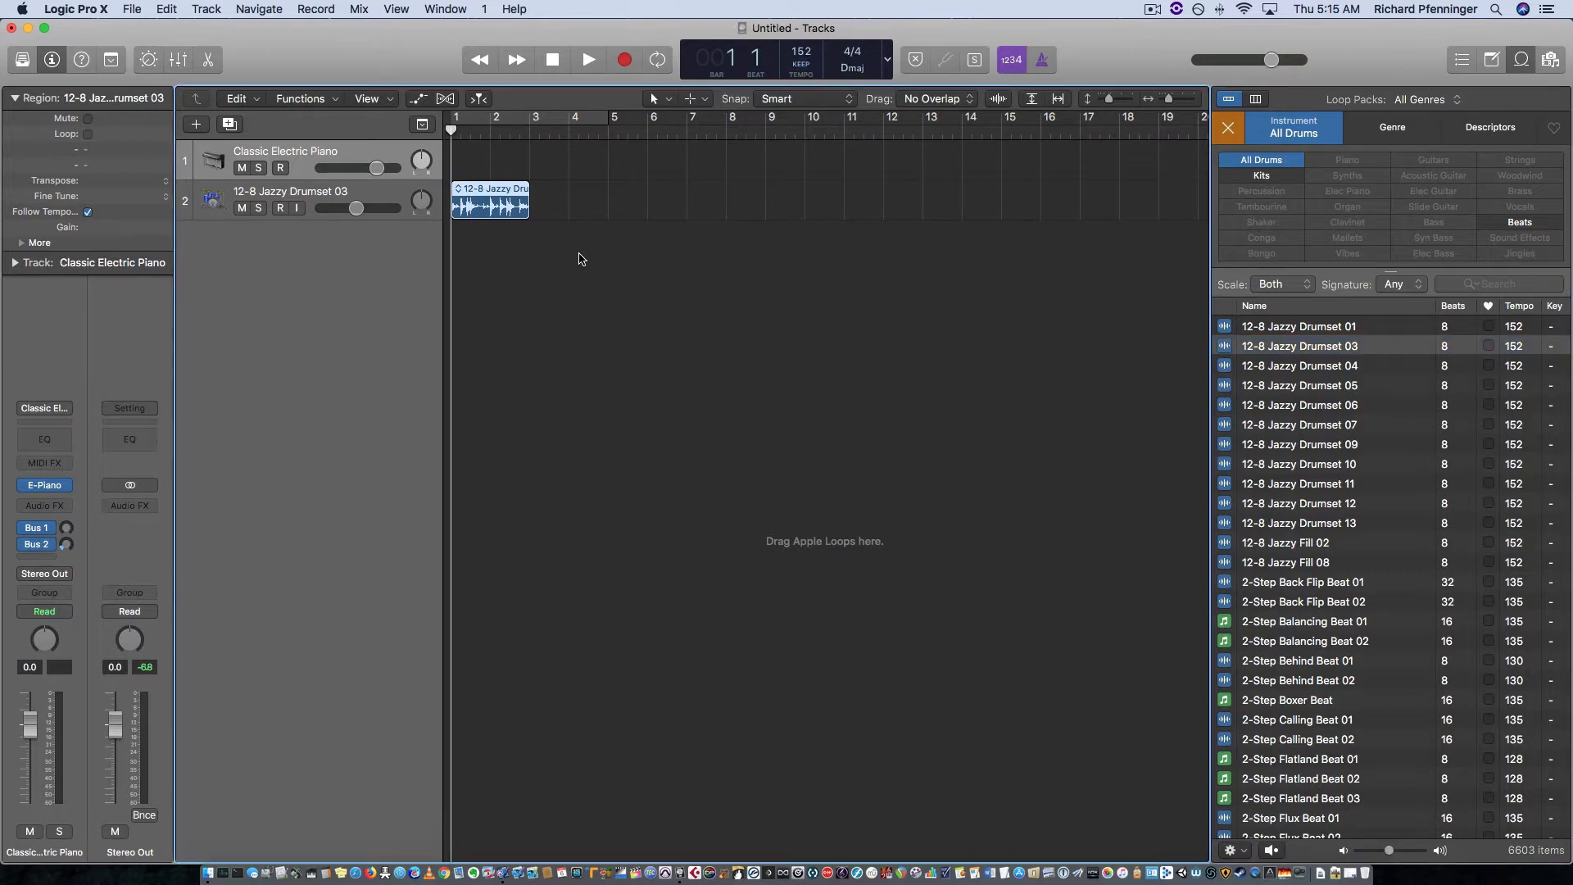
key("space")
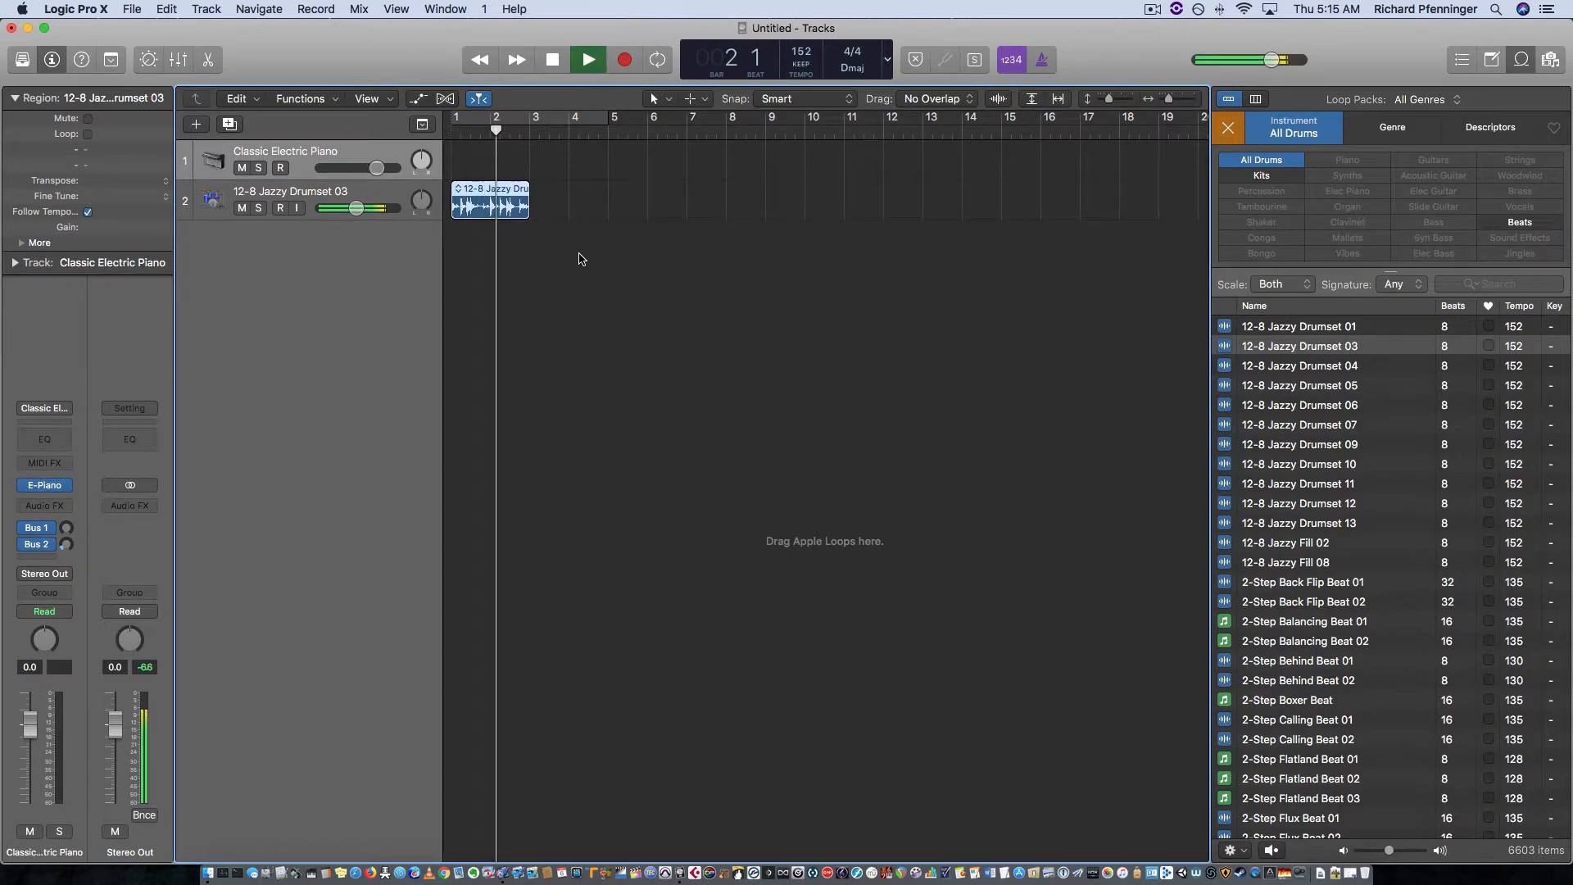
key("space")
left_click_drag(502, 128, 451, 128)
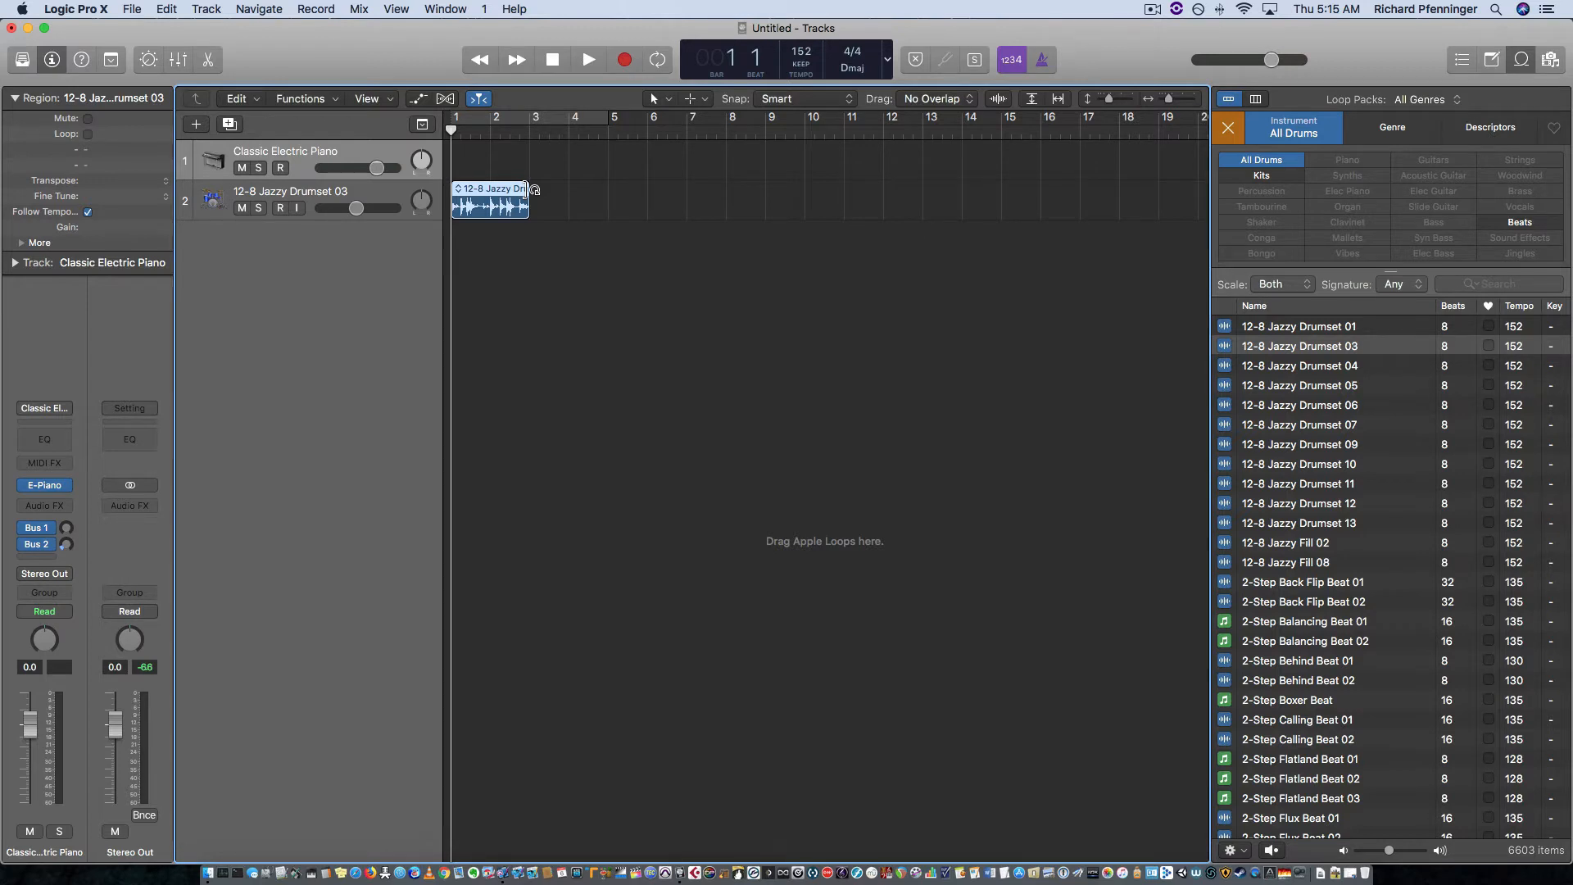
Step: Loop the 12-8 Jazzy Drumset 03 region so that it repeats up to bar 18
left_click_drag(528, 189, 1116, 295)
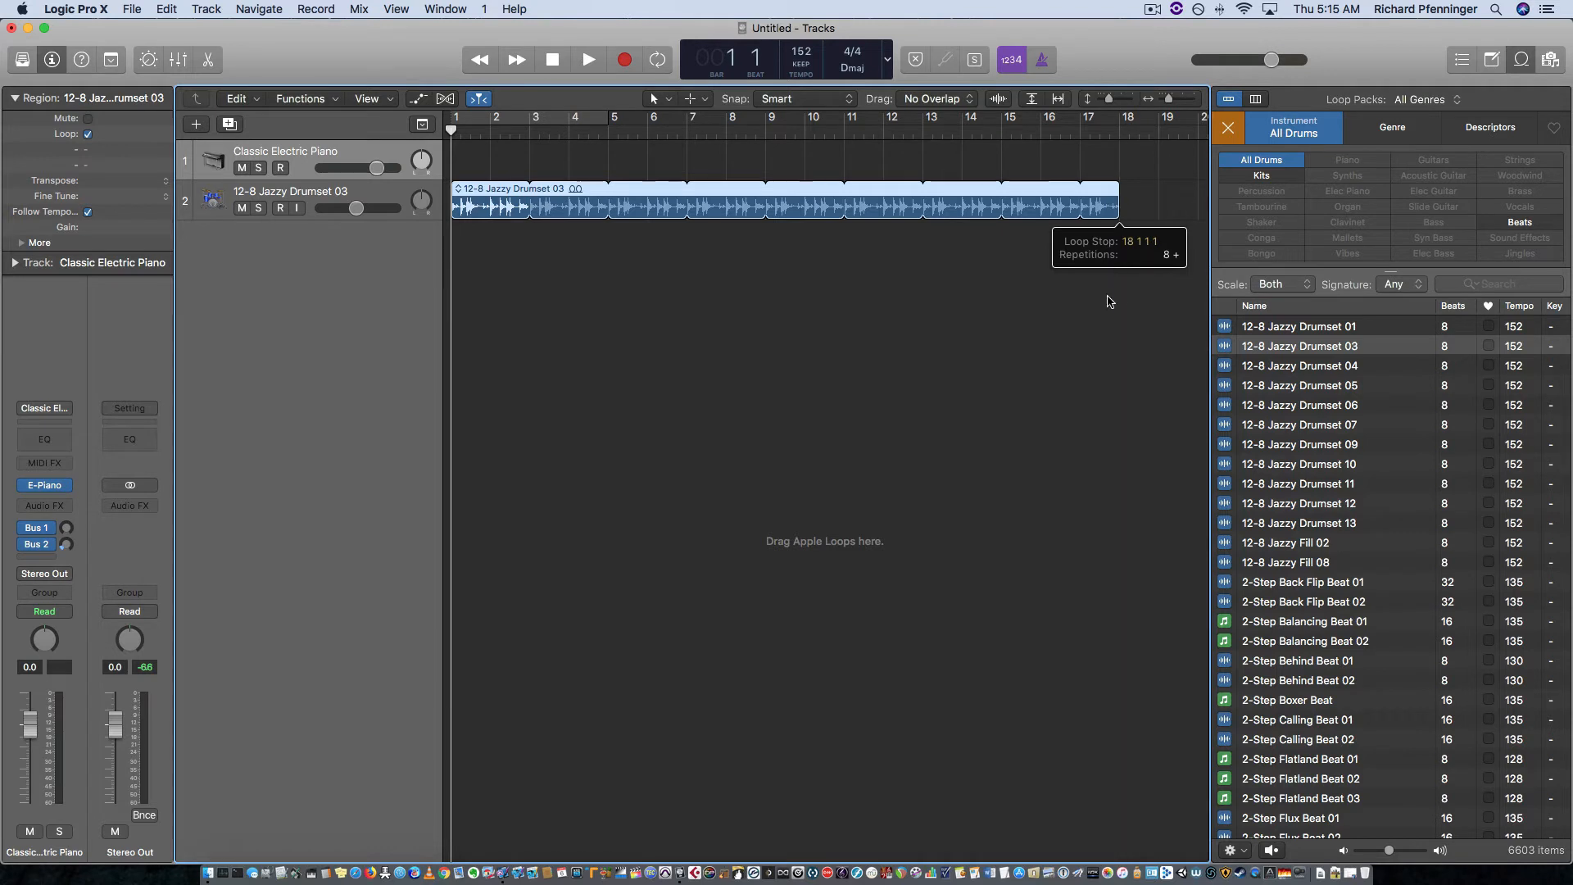